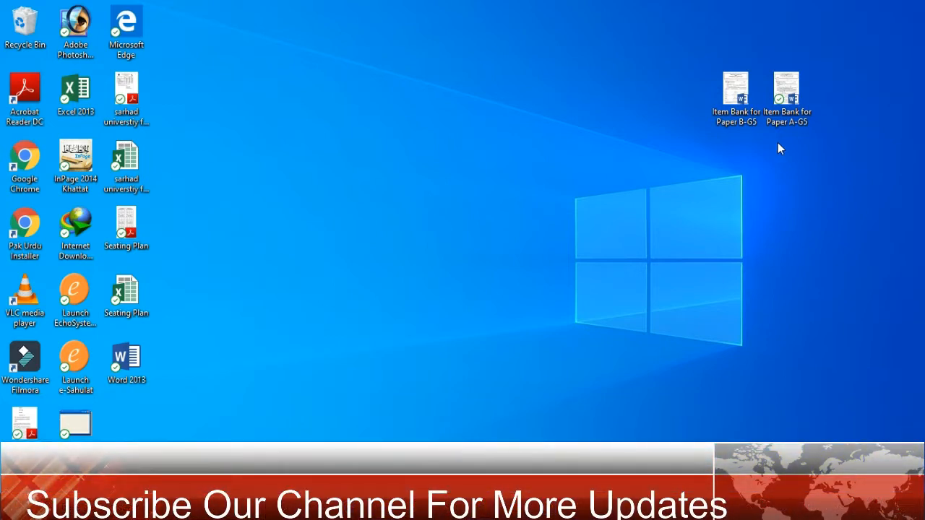
Open the Item Bank for Paper A-G5 document and replace the School Name blank with non-bold, underlined "GPS XYXZ" followed by a row of dots
{"action": "double_click", "coordinate": [791, 121]}
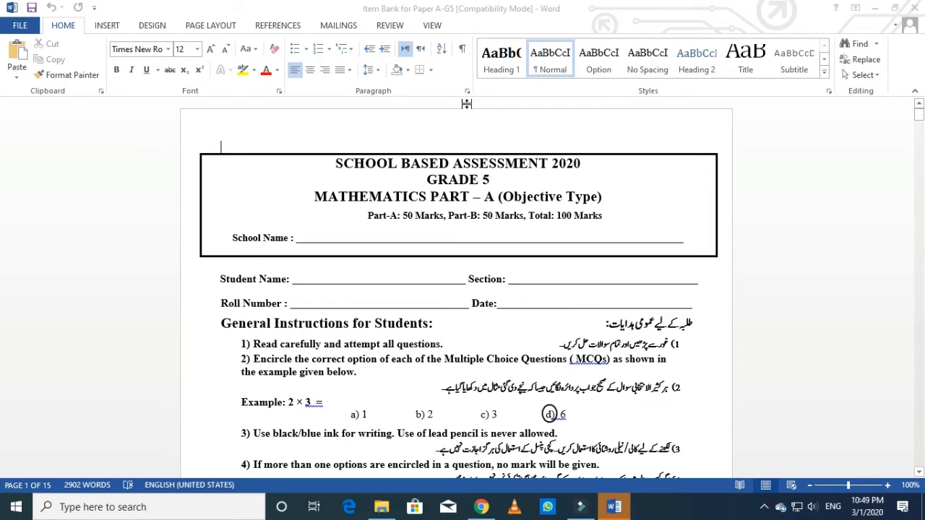
{"action": "double_click", "coordinate": [479, 241]}
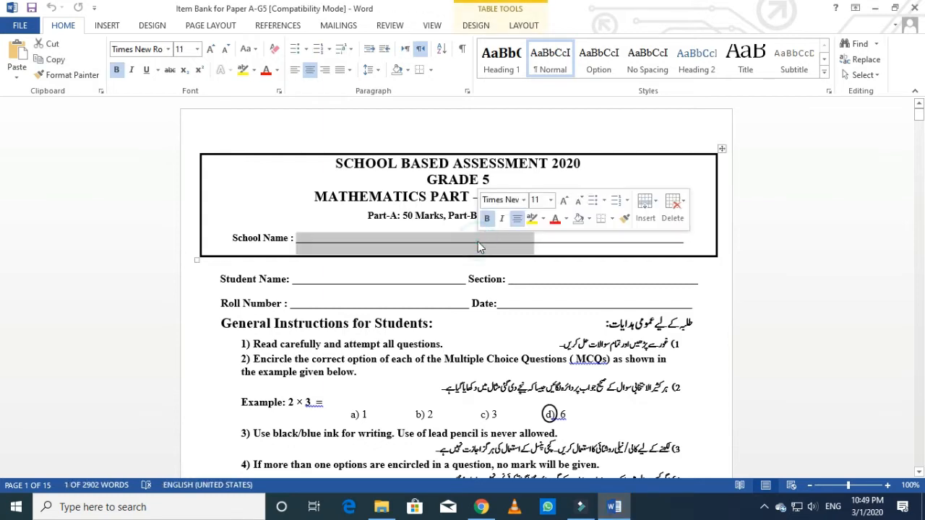
{"action": "left_click", "coordinate": [477, 242]}
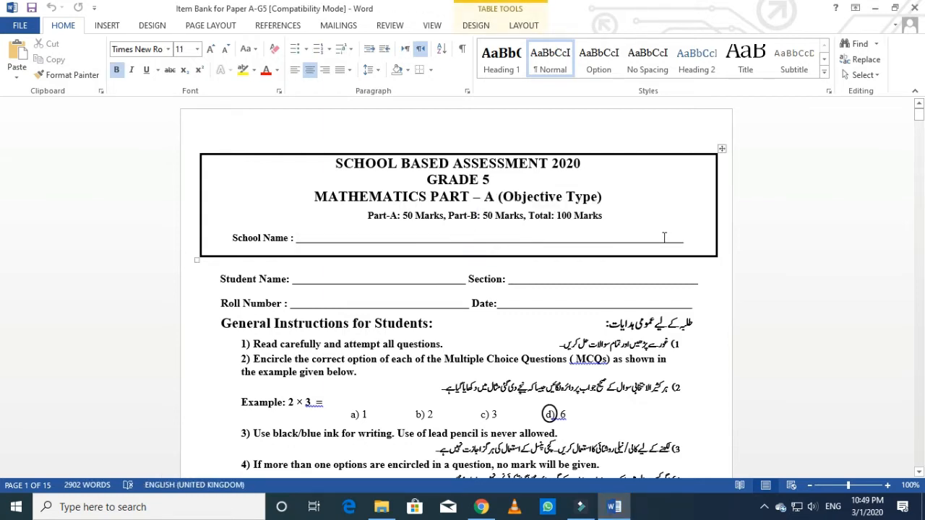
{"action": "left_click", "coordinate": [690, 238]}
{"action": "left_click_drag", "start_coordinate": [651, 232], "coordinate": [294, 236]}
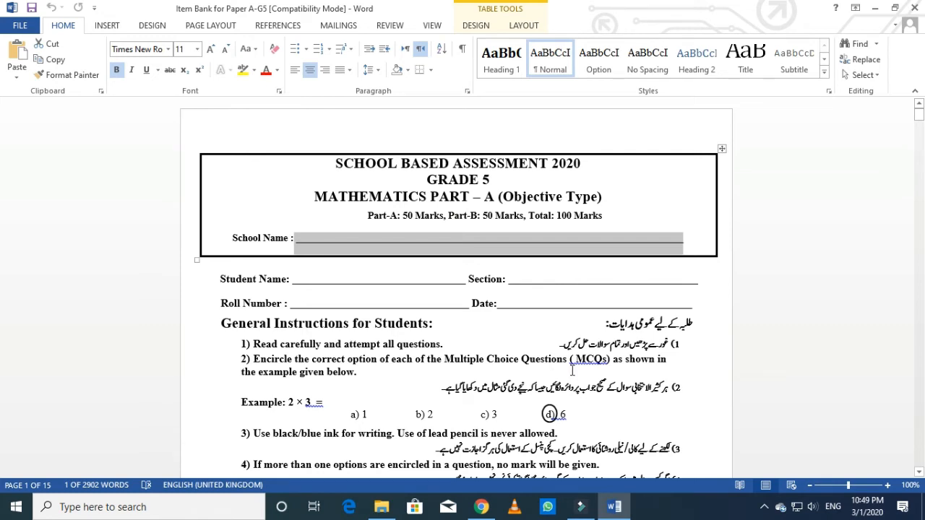
{"action": "key", "text": "ctrl+b"}
{"action": "key", "text": "ctrl+u"}
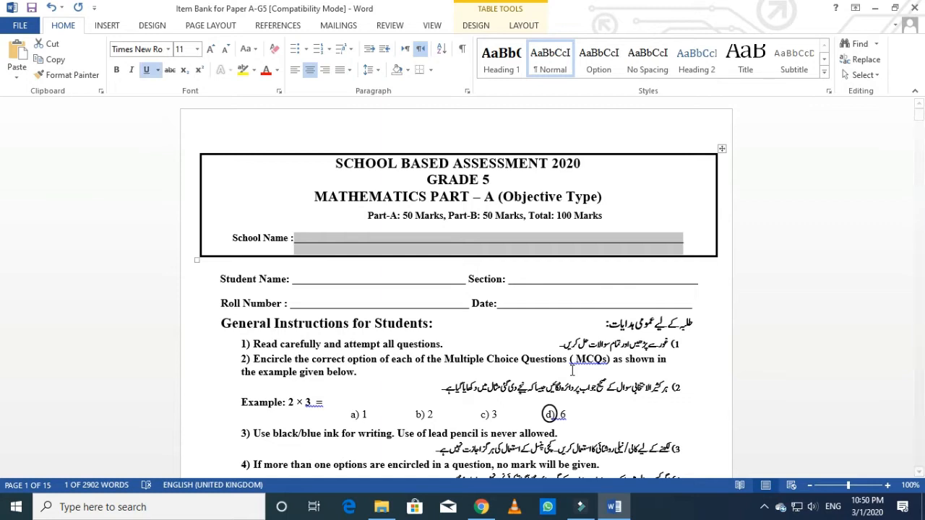
{"action": "type", "text": "GPS "}
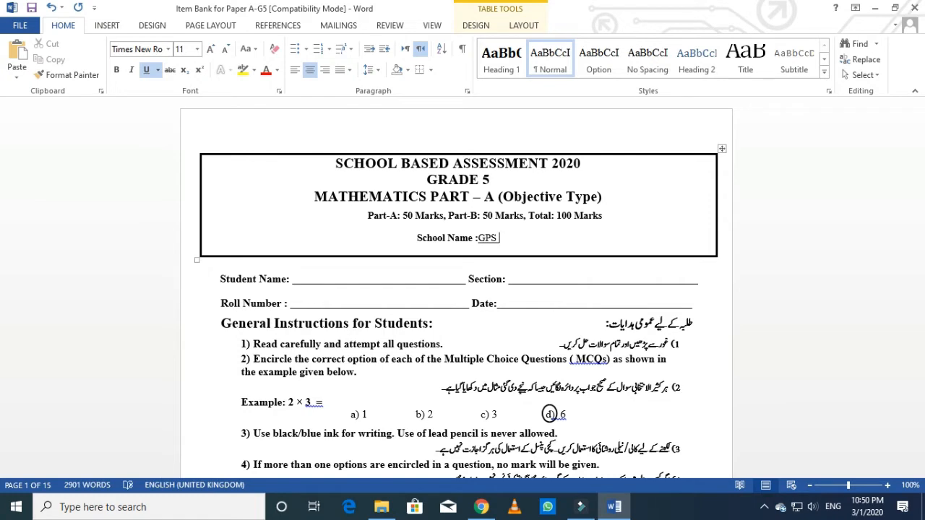
{"action": "type", "text": "XY"}
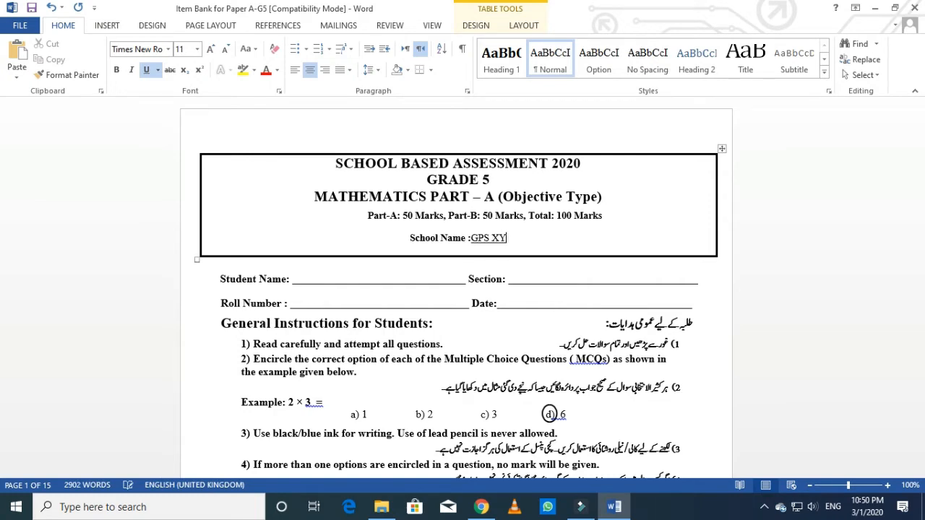
{"action": "type", "text": "XZ.."}
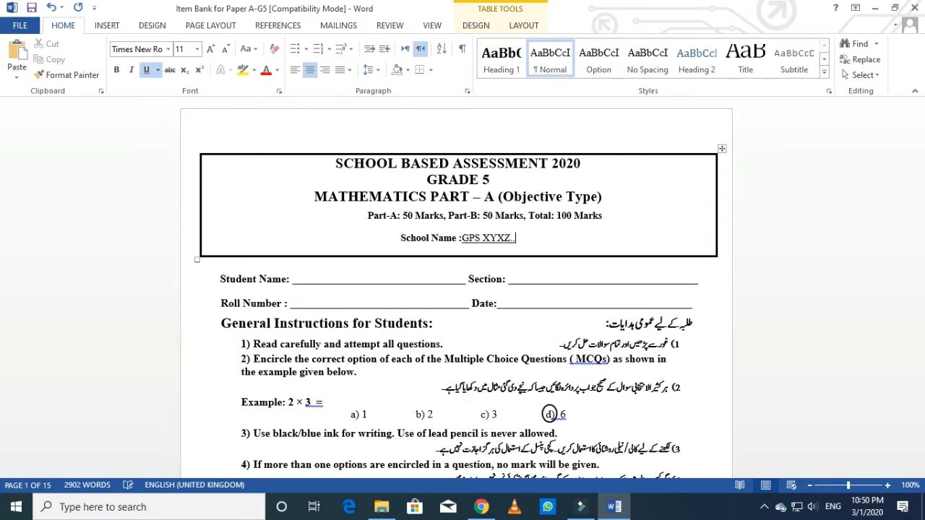
{"action": "type", "text": "....................."}
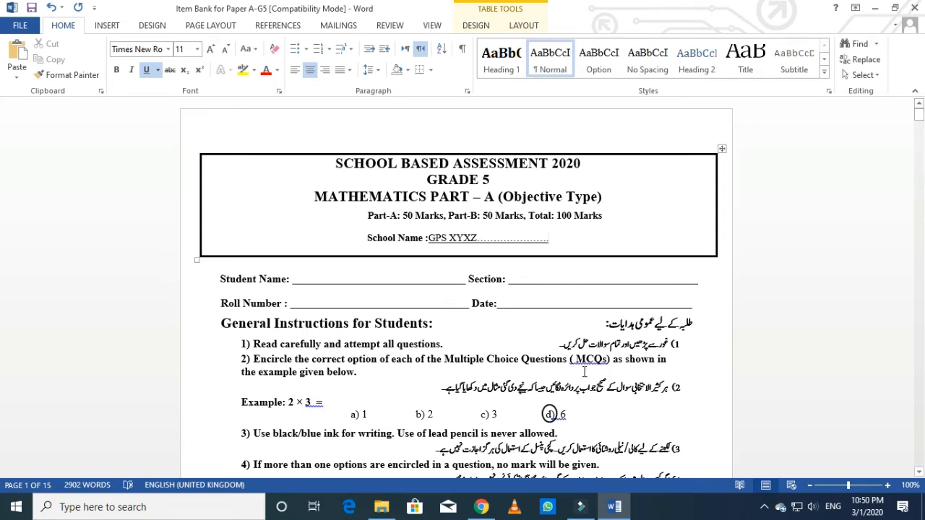
Examine the Date blank, the student instructions and the alternative versions of the first multiple-choice questions
{"action": "double_click", "coordinate": [596, 304]}
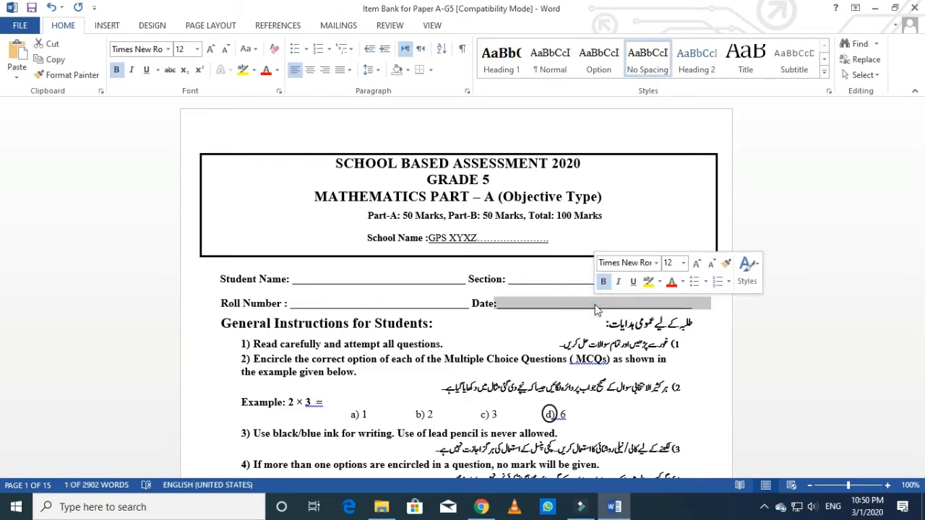
{"action": "scroll", "coordinate": [579, 307], "scroll_direction": "down", "scroll_amount": 6}
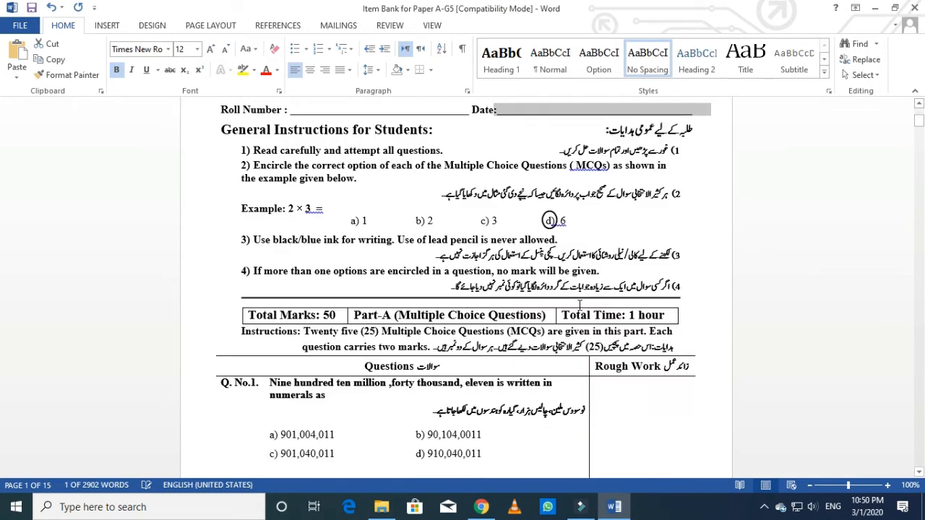
{"action": "scroll", "coordinate": [579, 307], "scroll_direction": "down", "scroll_amount": 1}
{"action": "scroll", "coordinate": [579, 306], "scroll_direction": "down", "scroll_amount": 2}
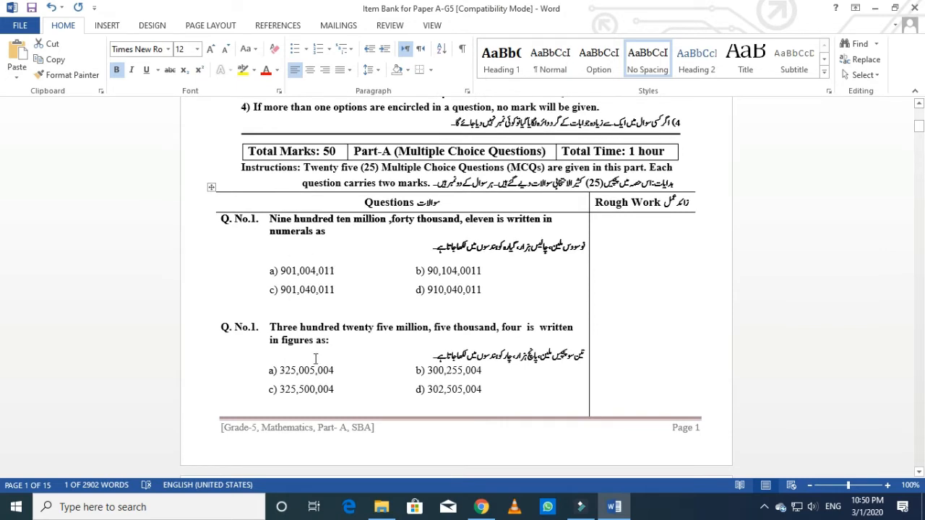
{"action": "scroll", "coordinate": [316, 344], "scroll_direction": "down", "scroll_amount": 5}
{"action": "scroll", "coordinate": [313, 358], "scroll_direction": "down", "scroll_amount": 2}
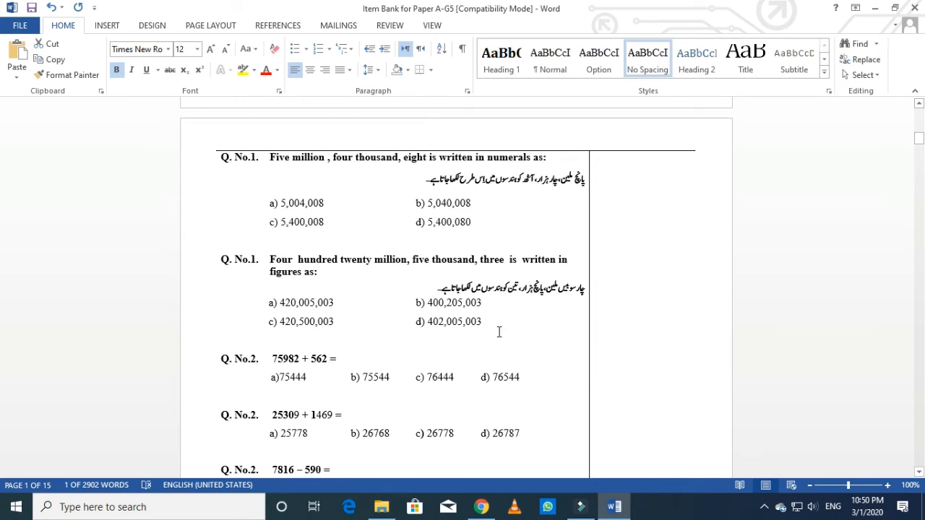
{"action": "scroll", "coordinate": [499, 332], "scroll_direction": "up", "scroll_amount": 7}
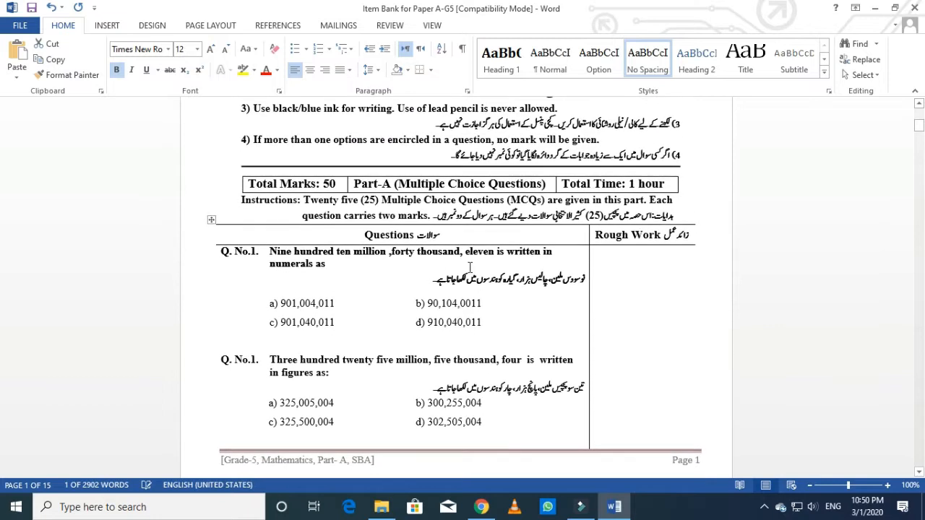
Delete the text and options of the alternative question 1 about "Three hundred twenty five million, five thousand, four"
{"action": "left_click", "coordinate": [469, 273]}
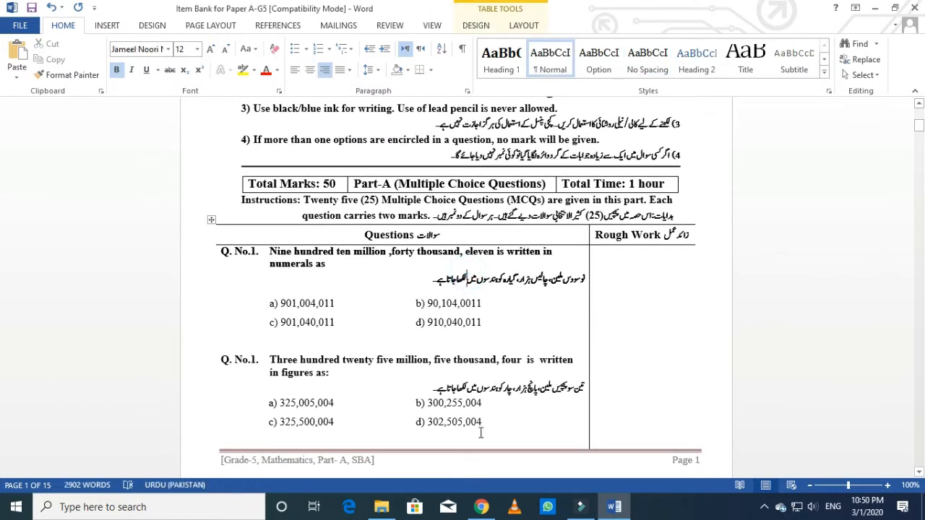
{"action": "left_click_drag", "start_coordinate": [487, 426], "coordinate": [217, 366]}
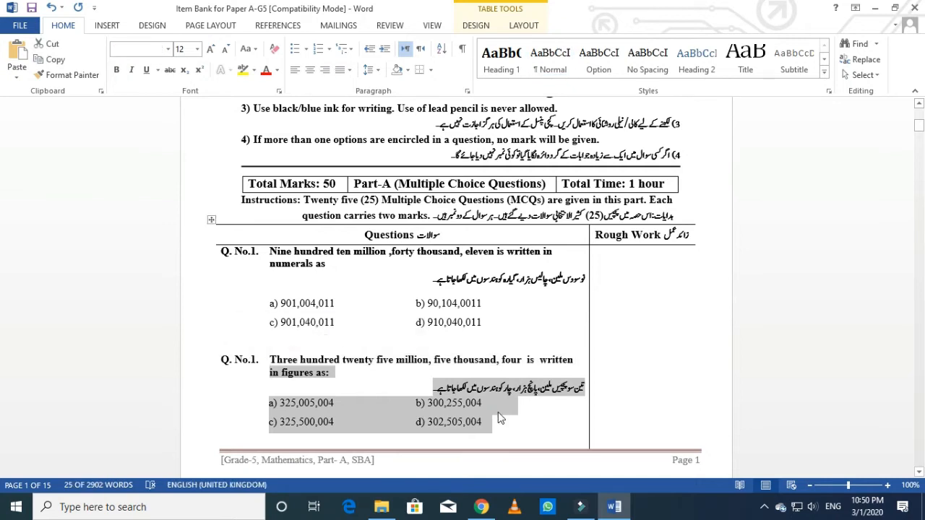
{"action": "left_click_drag", "start_coordinate": [510, 431], "coordinate": [258, 365]}
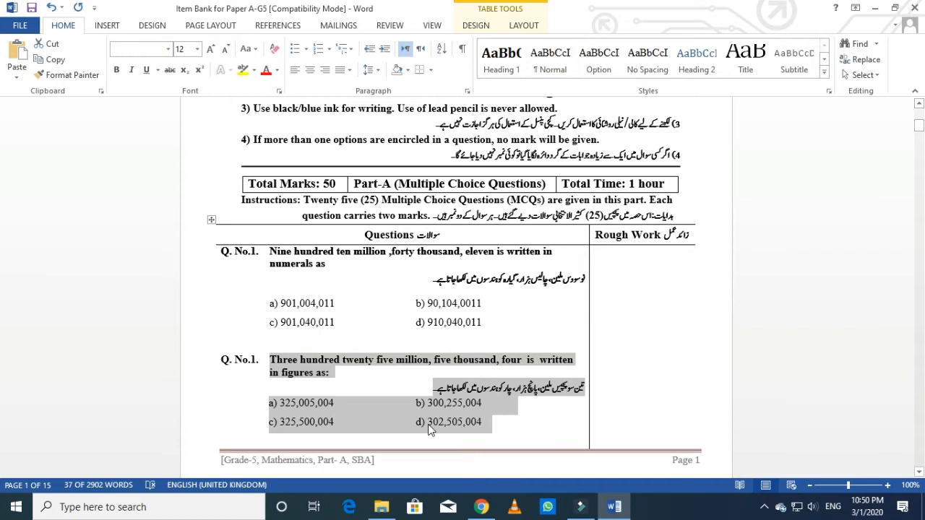
{"action": "key", "text": "Delete"}
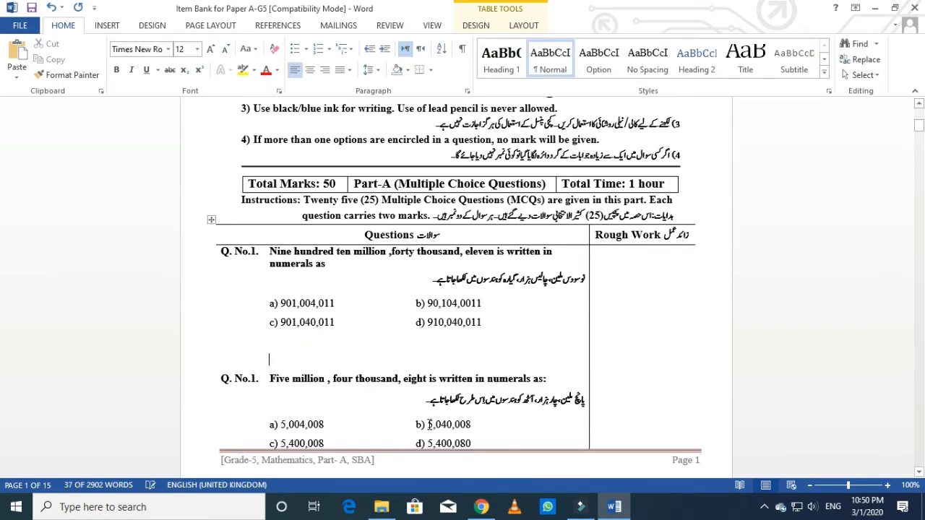
Delete the "Five million" and "Four hundred twenty million" versions of question 1, along with the empty lines left behind
{"action": "scroll", "coordinate": [429, 425], "scroll_direction": "down", "scroll_amount": 5}
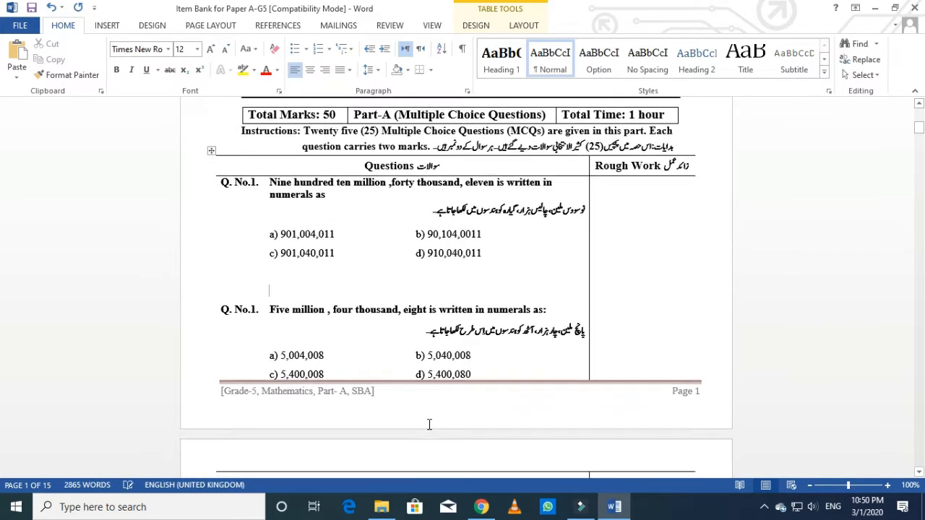
{"action": "left_click_drag", "start_coordinate": [486, 400], "coordinate": [268, 154]}
{"action": "key", "text": "Delete"}
{"action": "mouse_move", "coordinate": [480, 508]}
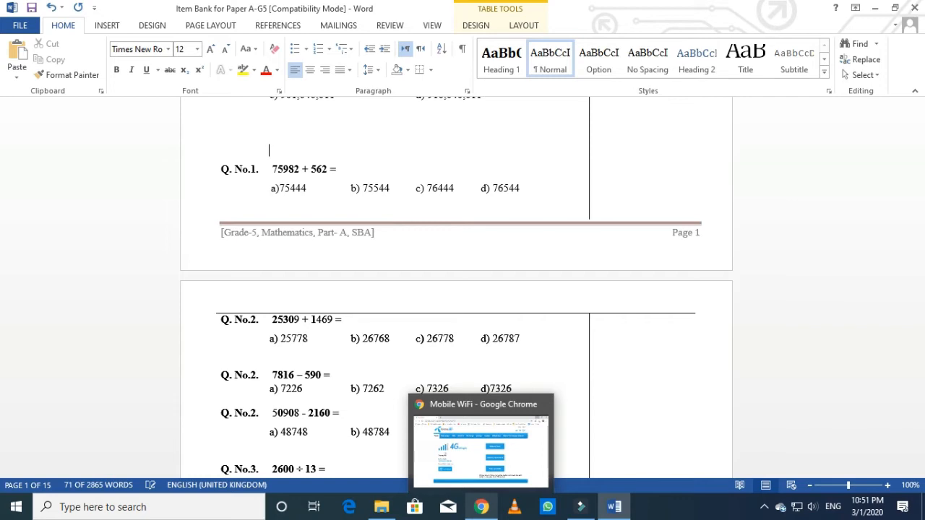
{"action": "scroll", "coordinate": [547, 354], "scroll_direction": "up", "scroll_amount": 5}
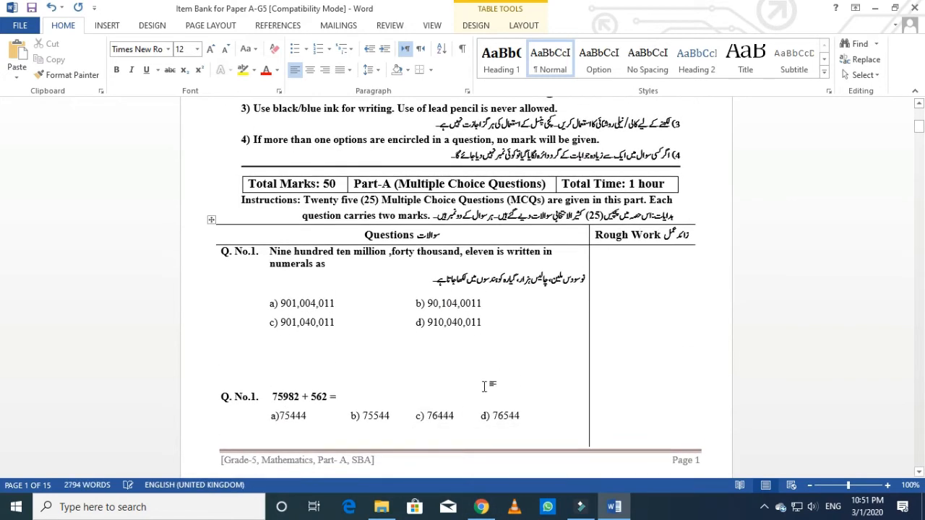
{"action": "key", "text": "BackSpace"}
{"action": "key", "text": "BackSpace"}
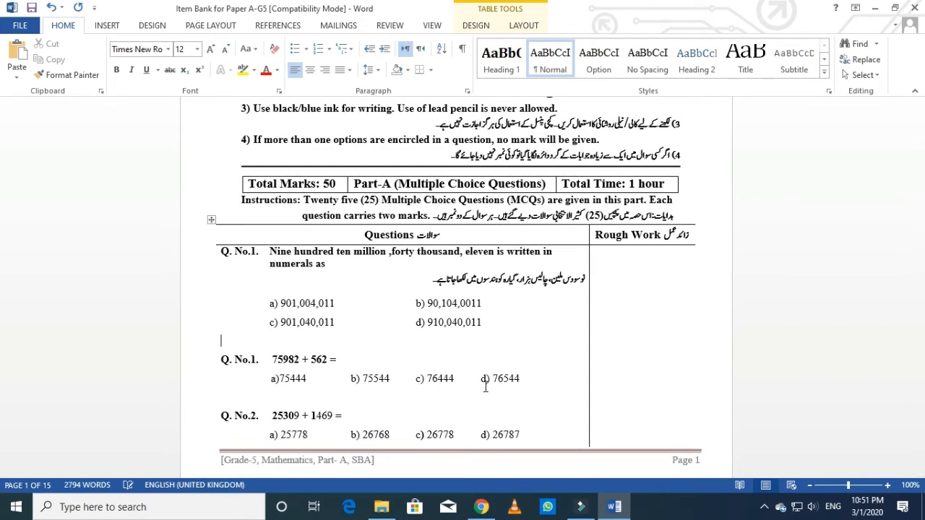
{"action": "key", "text": "BackSpace"}
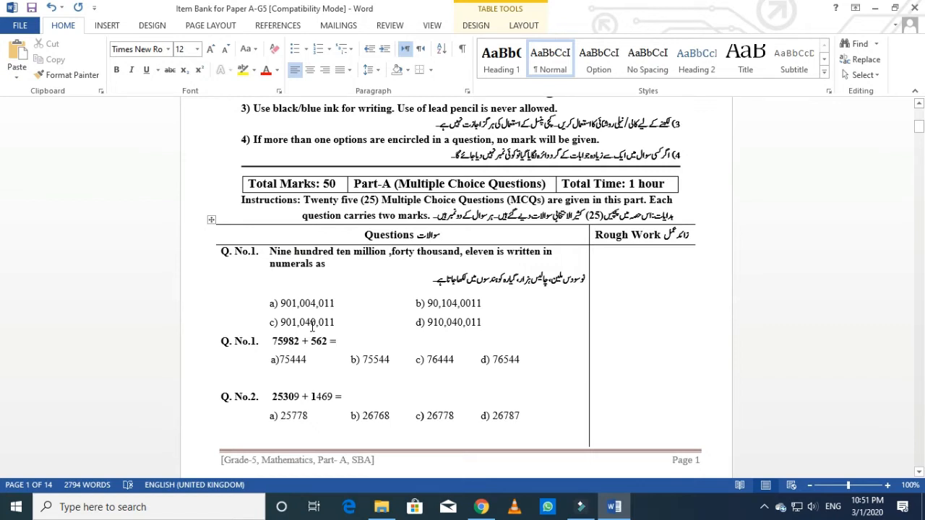
Delete the "75982 + 562 =" question with its options, number and empty line, keeping "25309 + 1469 =" as question 2
{"action": "triple_click", "coordinate": [255, 344]}
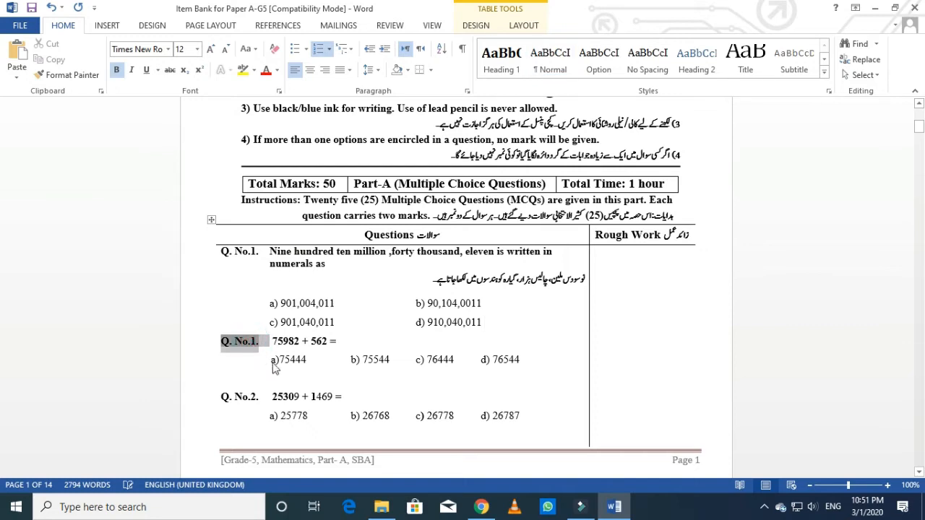
{"action": "left_click", "coordinate": [275, 363]}
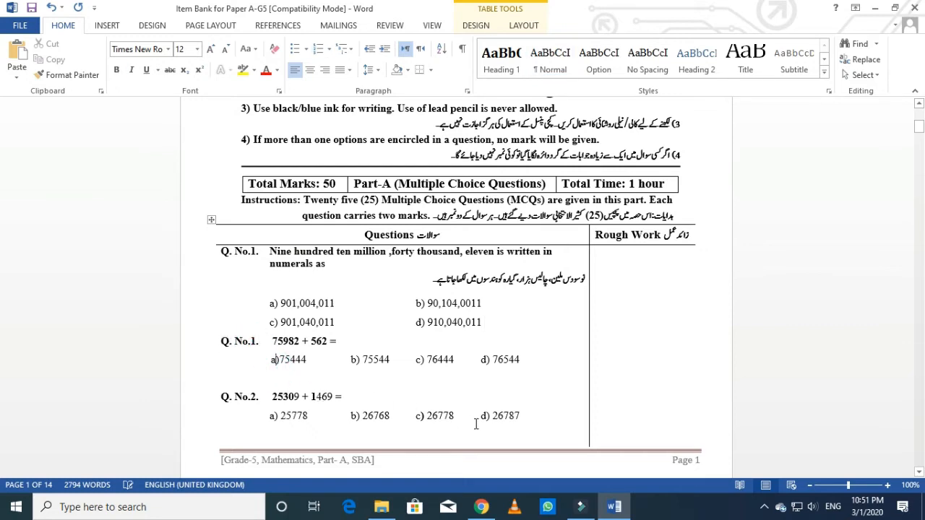
{"action": "left_click_drag", "start_coordinate": [525, 420], "coordinate": [303, 400]}
{"action": "scroll", "coordinate": [300, 390], "scroll_direction": "down", "scroll_amount": 3}
{"action": "left_click_drag", "start_coordinate": [541, 262], "coordinate": [283, 250]}
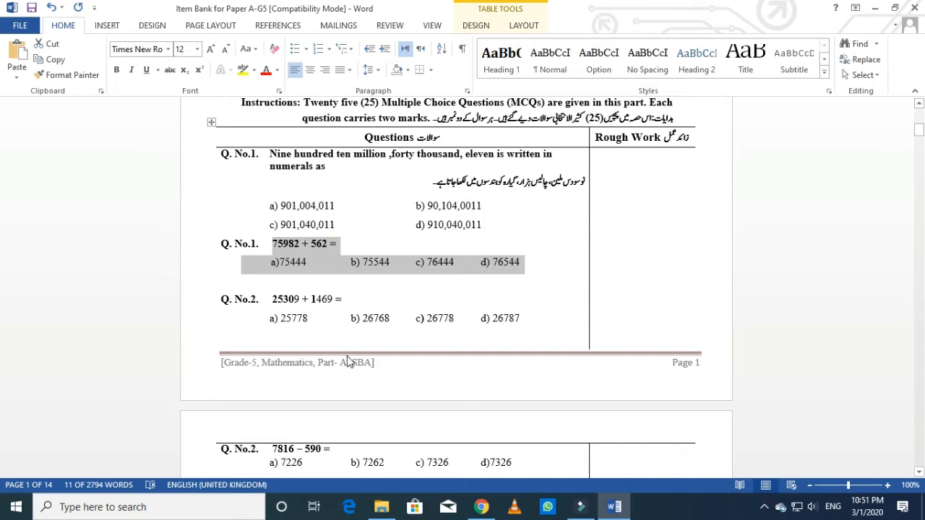
{"action": "key", "text": "BackSpace"}
{"action": "key", "text": "BackSpace"}
{"action": "key", "text": "BackSpace"}
{"action": "key", "text": "BackSpace"}
{"action": "key", "text": "BackSpace"}
{"action": "key", "text": "BackSpace"}
{"action": "key", "text": "BackSpace"}
{"action": "key", "text": "BackSpace"}
{"action": "key", "text": "BackSpace"}
{"action": "key", "text": "BackSpace"}
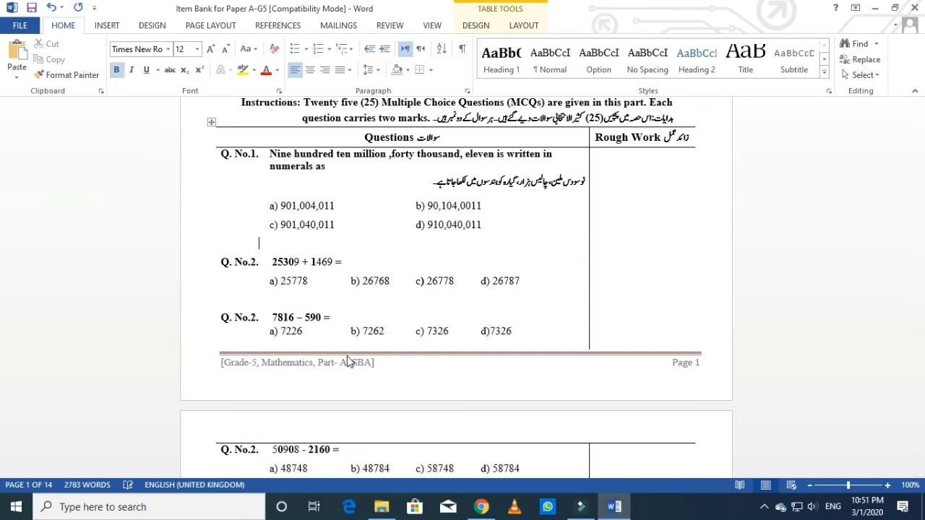
{"action": "key", "text": "BackSpace"}
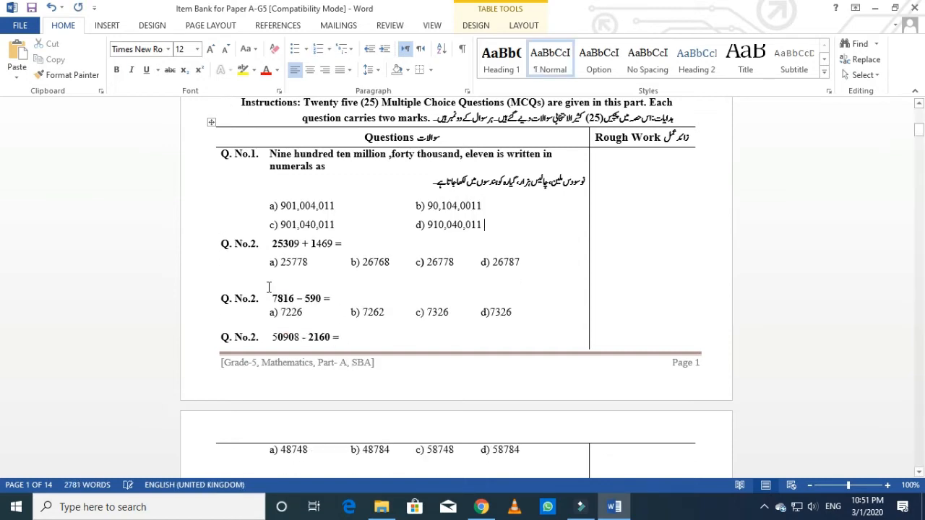
Delete the "7816 – 590 =" and "50908 - 2160 =" versions of question 2 and the empty lines before question 3
{"action": "scroll", "coordinate": [271, 290], "scroll_direction": "down", "scroll_amount": 2}
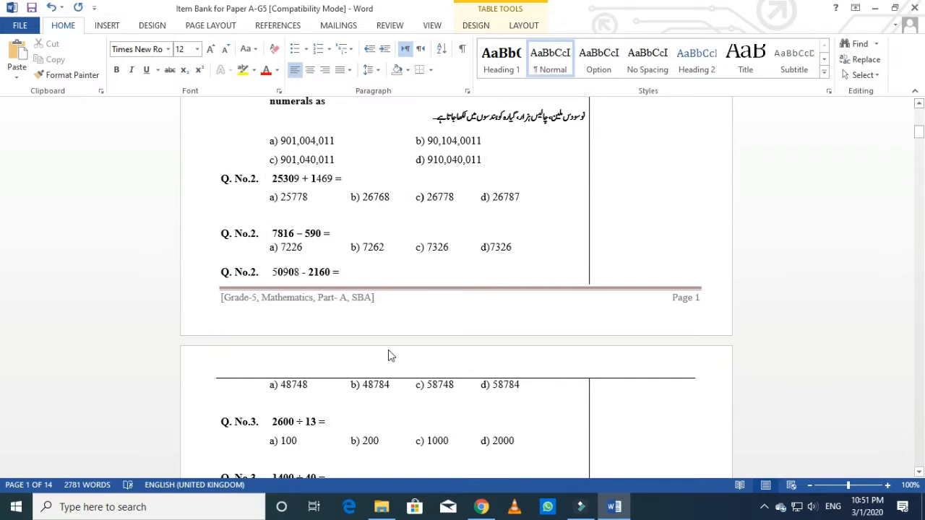
{"action": "left_click_drag", "start_coordinate": [524, 389], "coordinate": [254, 233]}
{"action": "key", "text": "BackSpace"}
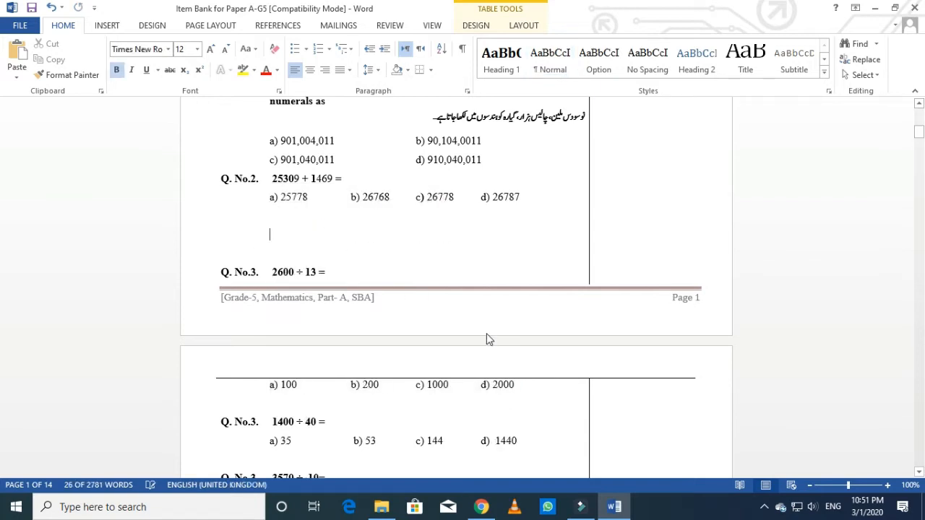
{"action": "key", "text": "BackSpace"}
{"action": "key", "text": "BackSpace"}
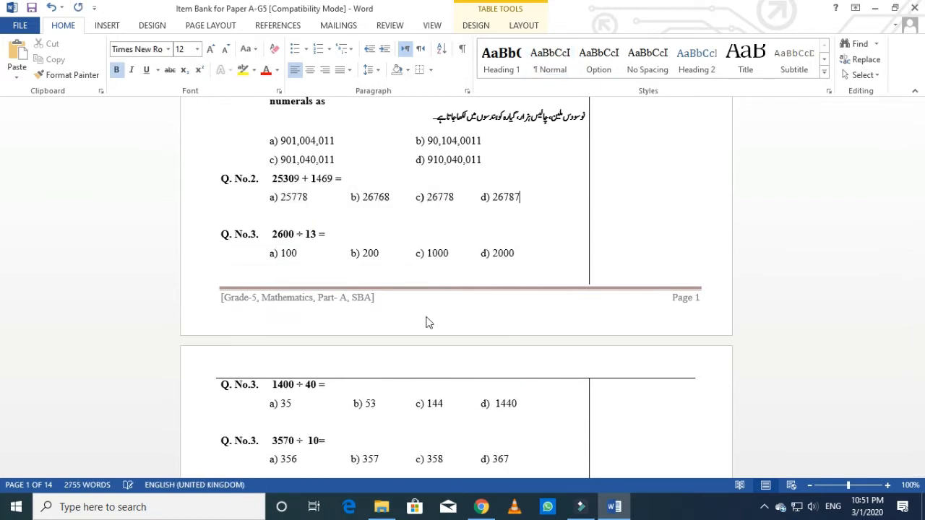
{"action": "left_click", "coordinate": [317, 216]}
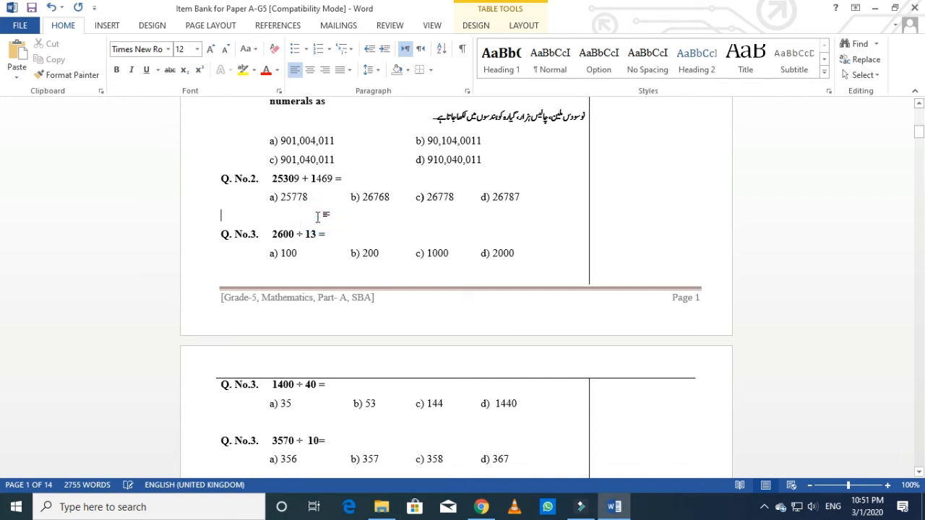
{"action": "key", "text": "BackSpace"}
Delete the "1400 ÷ 40", "3570 ÷ 10" and "1225 ÷ 35" versions of question 3 with the leftover number and empty lines
{"action": "scroll", "coordinate": [333, 304], "scroll_direction": "up", "scroll_amount": 1}
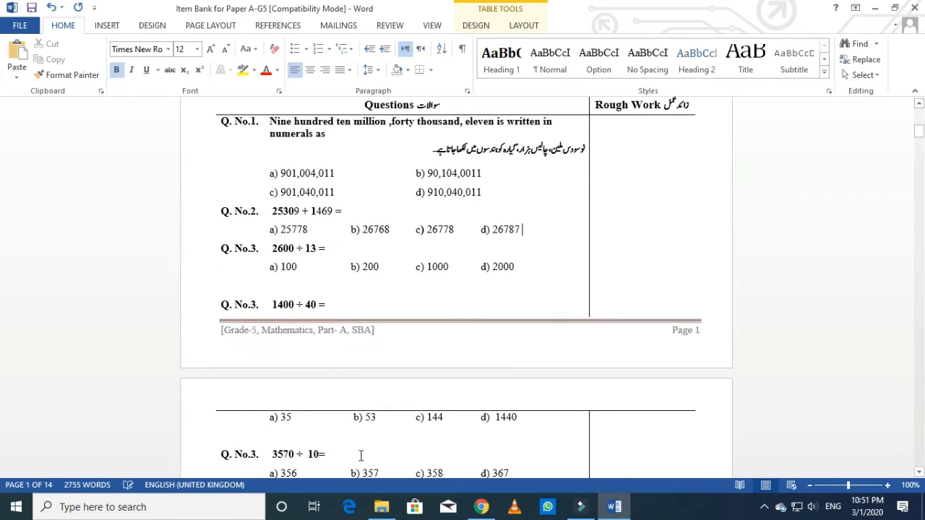
{"action": "scroll", "coordinate": [361, 454], "scroll_direction": "down", "scroll_amount": 3}
{"action": "left_click_drag", "start_coordinate": [510, 431], "coordinate": [281, 210]}
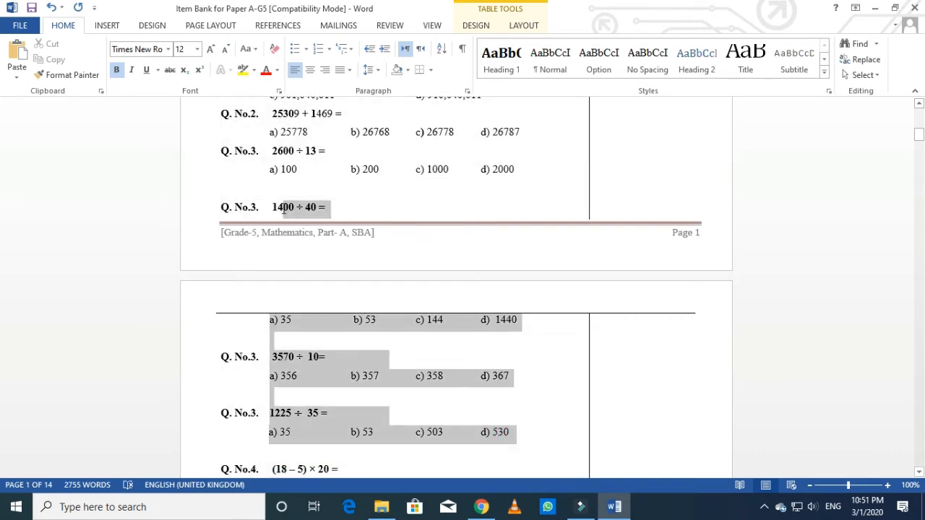
{"action": "key", "text": "BackSpace"}
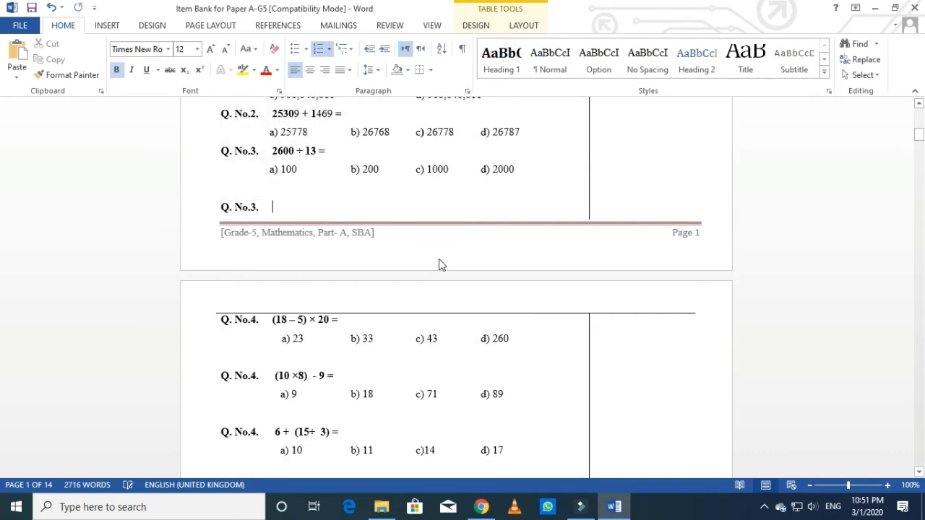
{"action": "key", "text": "BackSpace"}
{"action": "key", "text": "Delete"}
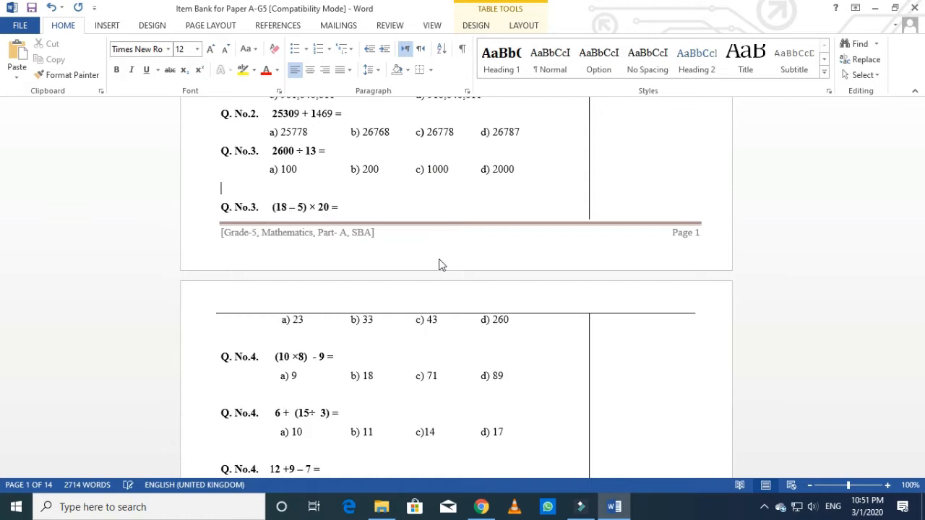
{"action": "key", "text": "Delete"}
{"action": "scroll", "coordinate": [438, 268], "scroll_direction": "up", "scroll_amount": 2}
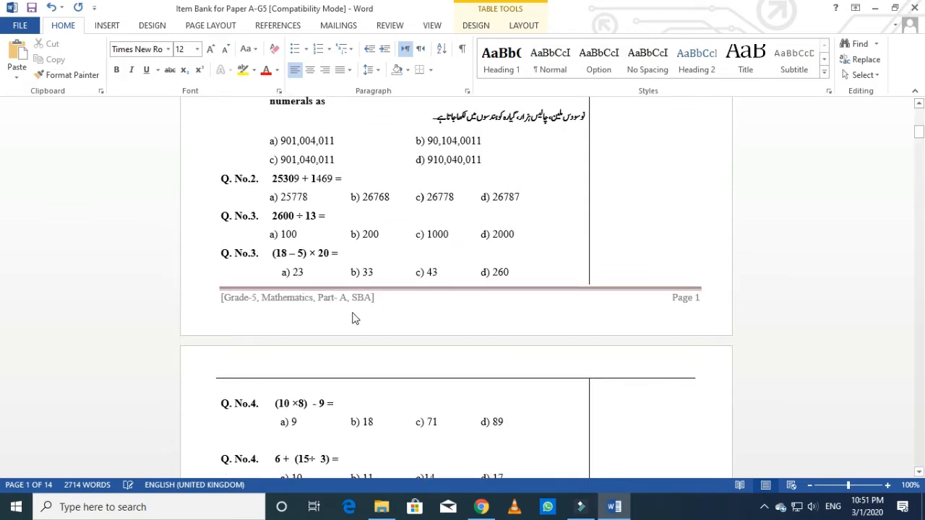
Look through the remaining item bank questions to examine how the alternative versions of each question are numbered
{"action": "left_click", "coordinate": [257, 254]}
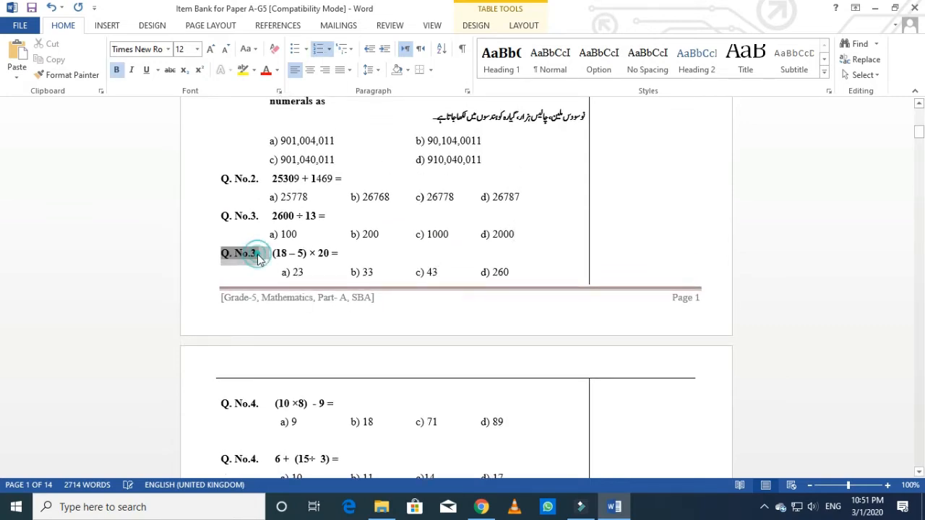
{"action": "scroll", "coordinate": [324, 384], "scroll_direction": "down", "scroll_amount": 1}
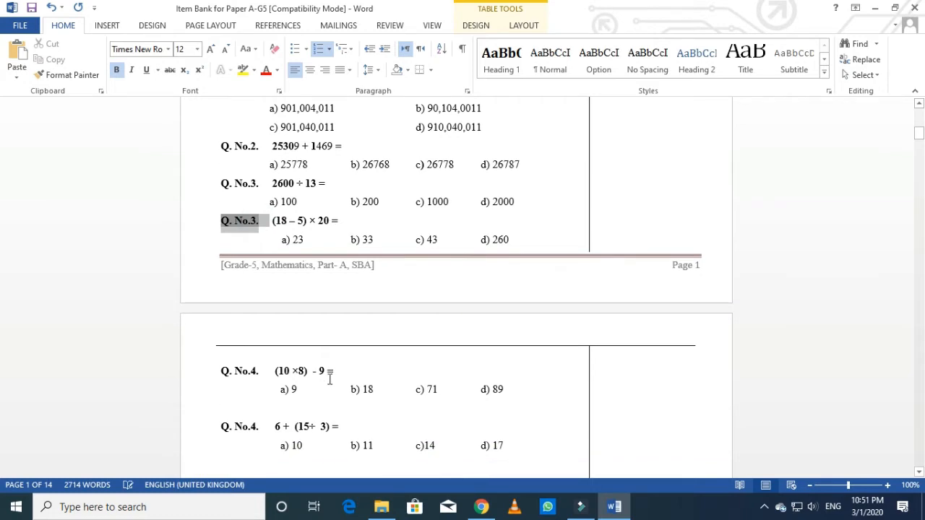
{"action": "scroll", "coordinate": [330, 380], "scroll_direction": "down", "scroll_amount": 20}
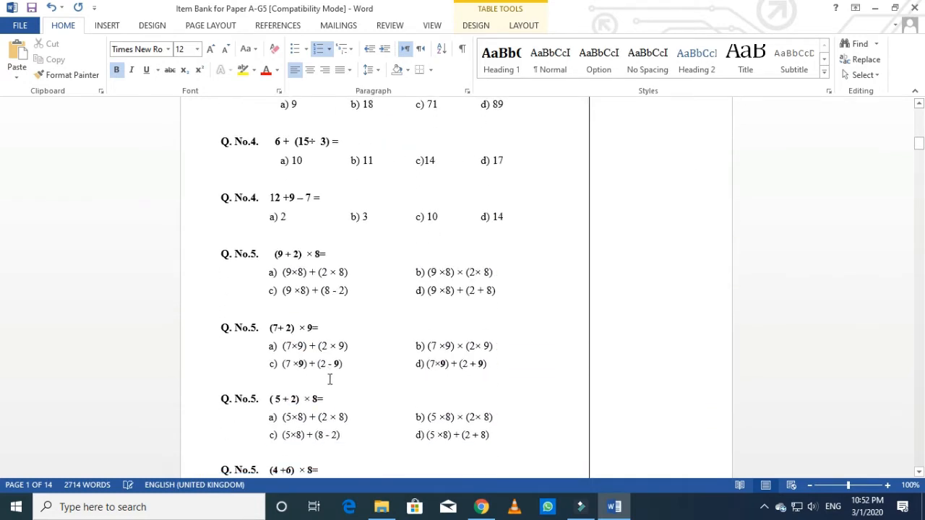
{"action": "scroll", "coordinate": [332, 401], "scroll_direction": "down", "scroll_amount": 20}
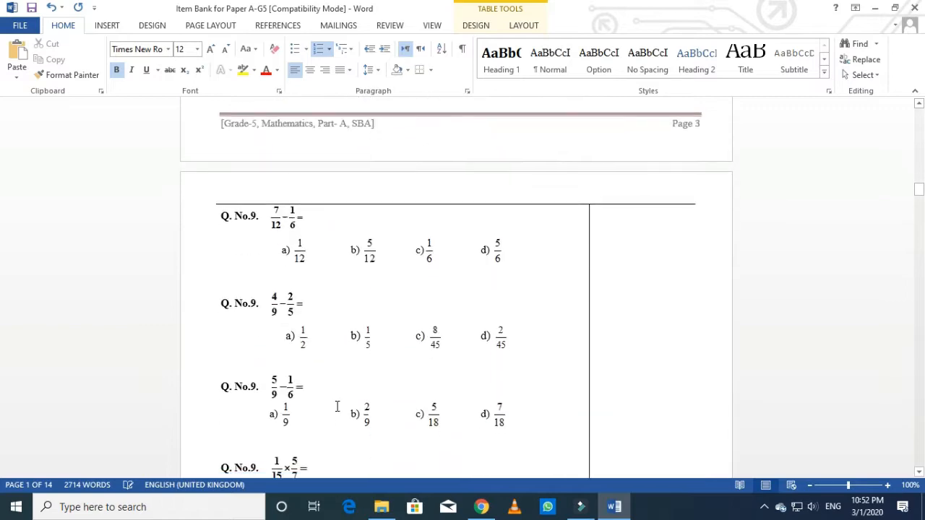
{"action": "scroll", "coordinate": [341, 411], "scroll_direction": "down", "scroll_amount": 20}
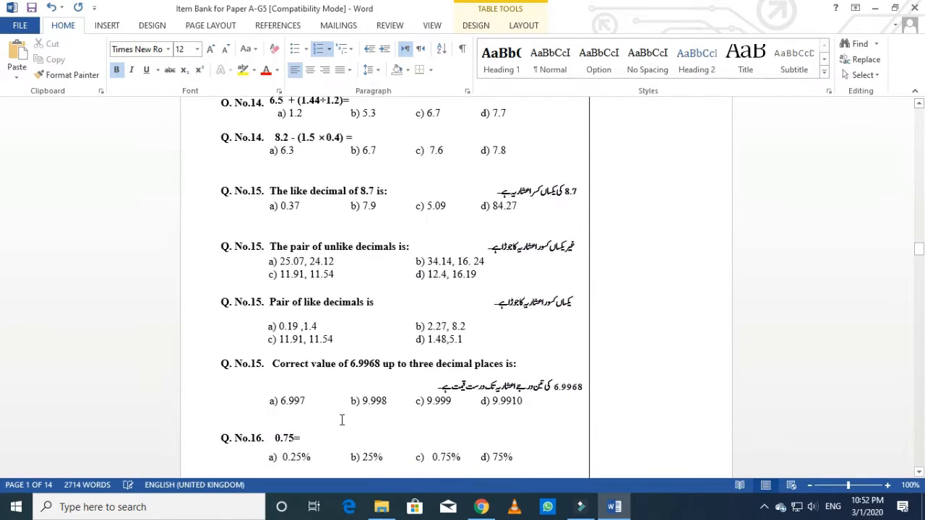
{"action": "scroll", "coordinate": [342, 424], "scroll_direction": "down", "scroll_amount": 20}
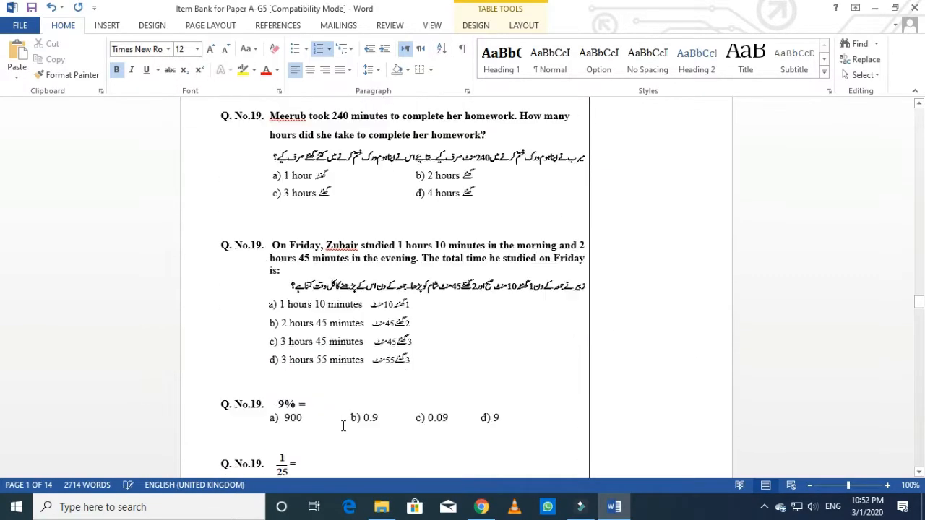
{"action": "scroll", "coordinate": [344, 426], "scroll_direction": "down", "scroll_amount": 20}
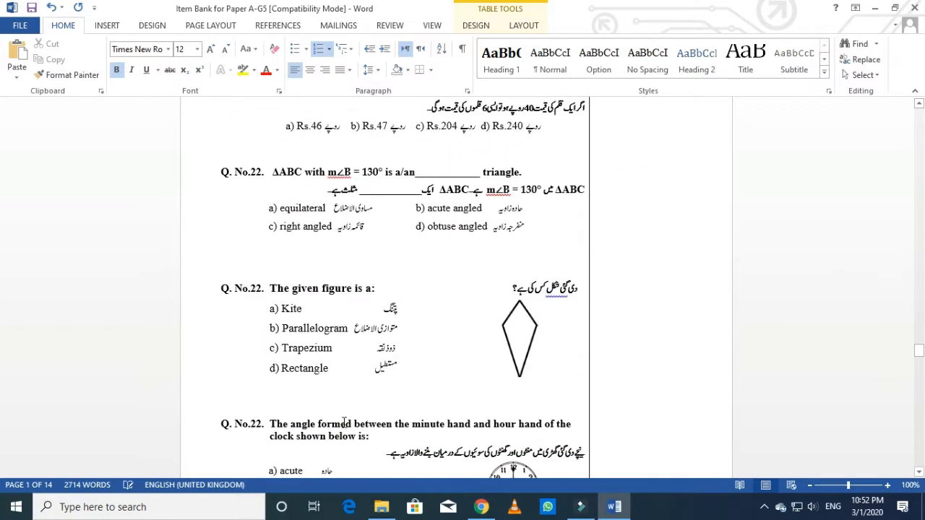
{"action": "scroll", "coordinate": [346, 426], "scroll_direction": "down", "scroll_amount": 20}
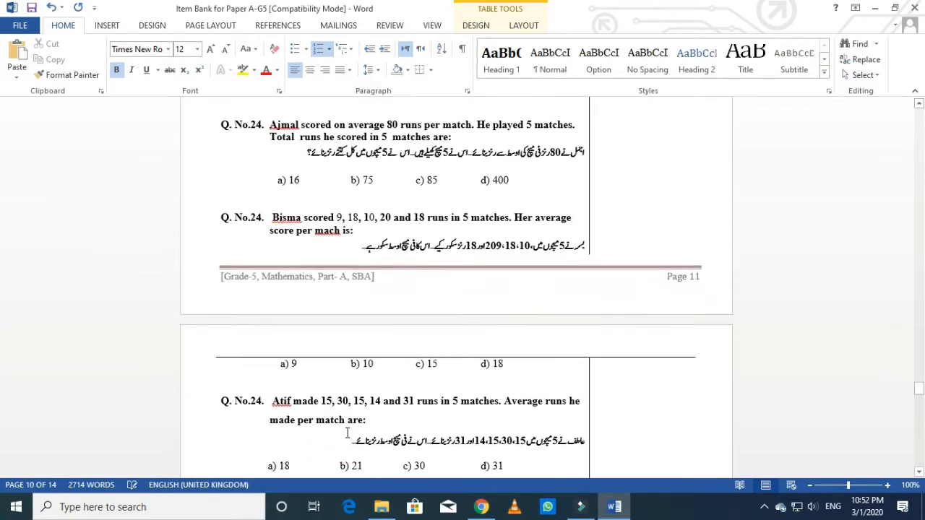
{"action": "scroll", "coordinate": [348, 438], "scroll_direction": "down", "scroll_amount": 1}
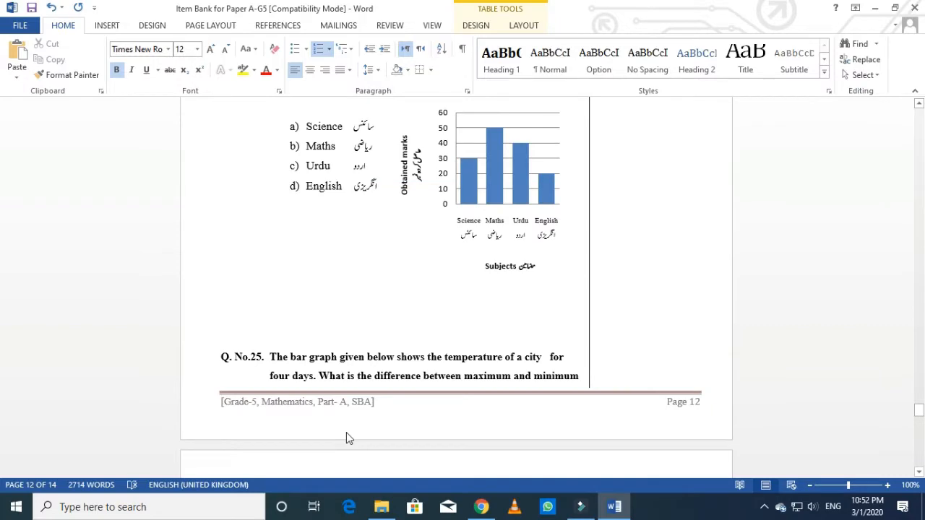
{"action": "scroll", "coordinate": [346, 438], "scroll_direction": "up", "scroll_amount": 20}
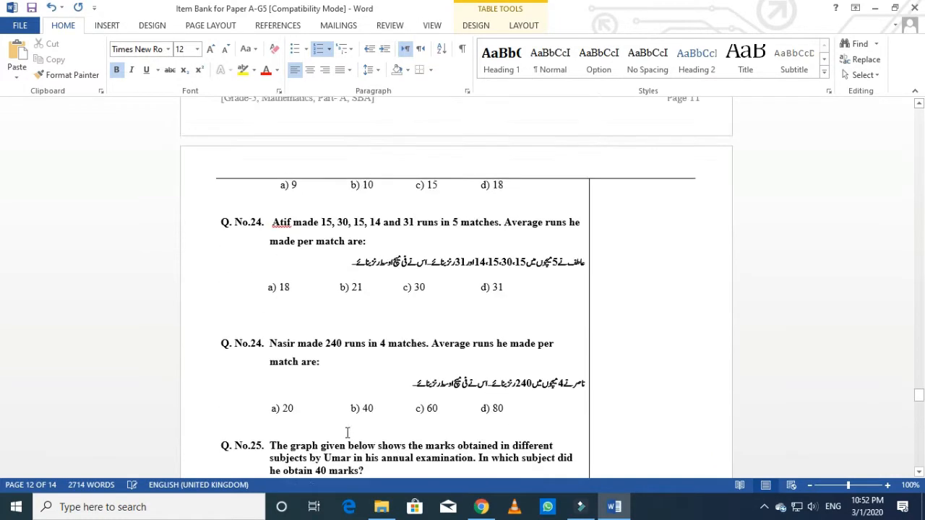
{"action": "scroll", "coordinate": [347, 433], "scroll_direction": "up", "scroll_amount": 20}
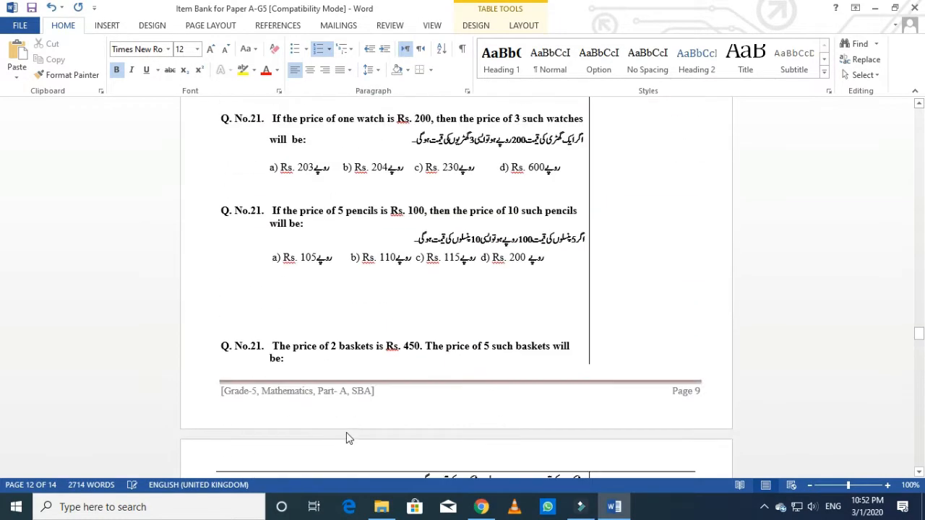
{"action": "scroll", "coordinate": [347, 433], "scroll_direction": "up", "scroll_amount": 20}
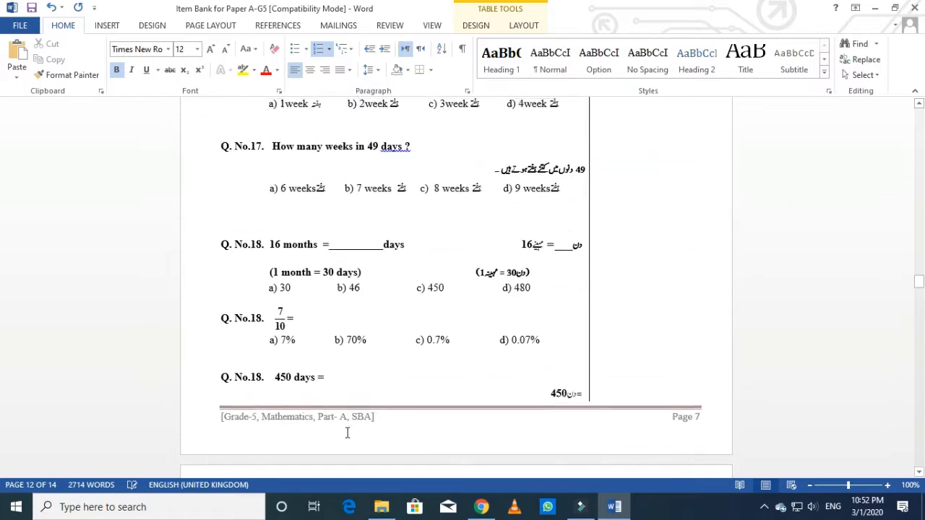
{"action": "scroll", "coordinate": [346, 438], "scroll_direction": "up", "scroll_amount": 20}
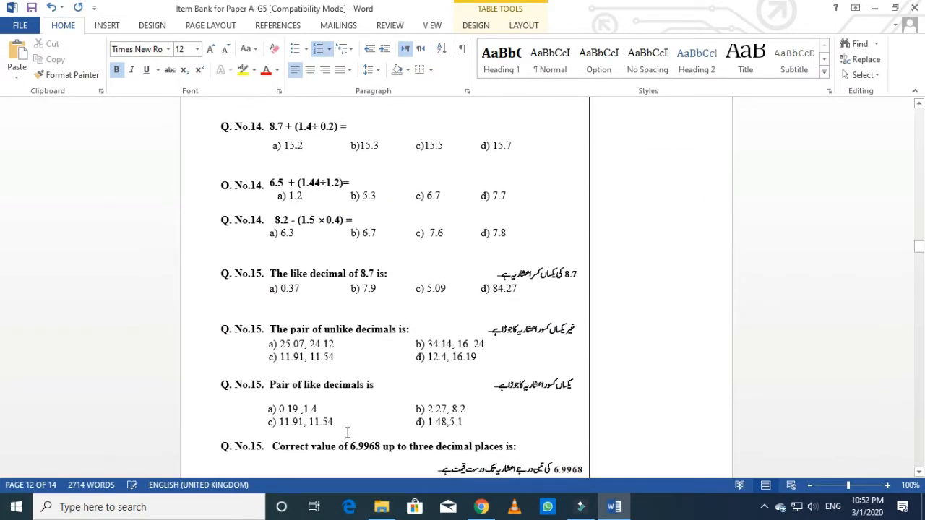
{"action": "scroll", "coordinate": [346, 438], "scroll_direction": "up", "scroll_amount": 20}
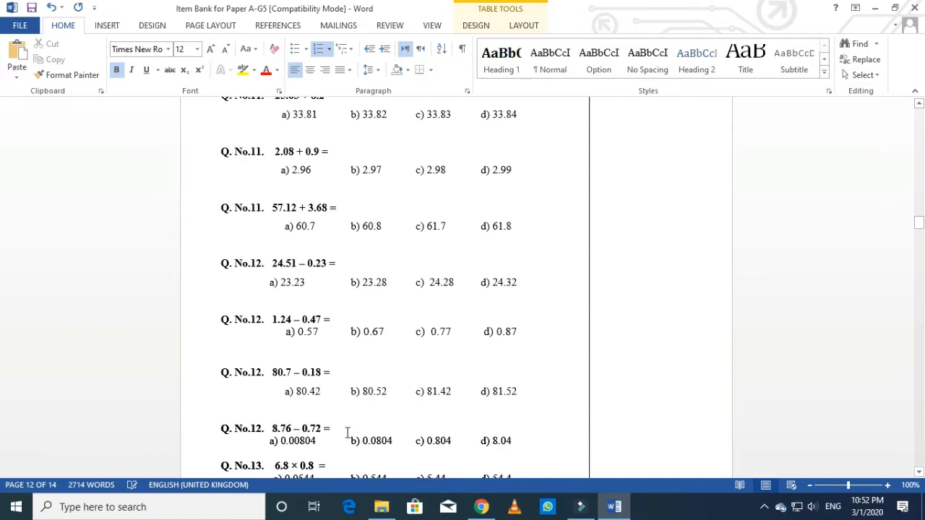
{"action": "scroll", "coordinate": [346, 438], "scroll_direction": "up", "scroll_amount": 20}
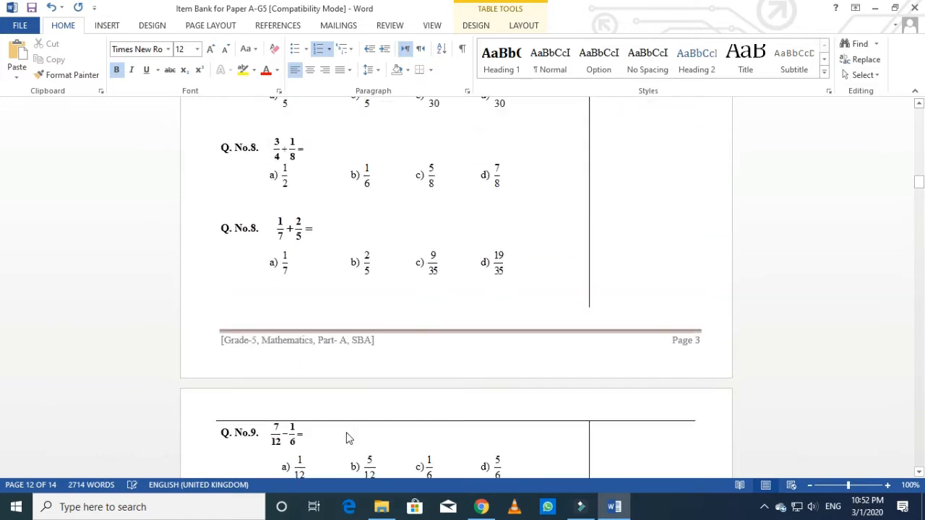
{"action": "scroll", "coordinate": [347, 432], "scroll_direction": "up", "scroll_amount": 20}
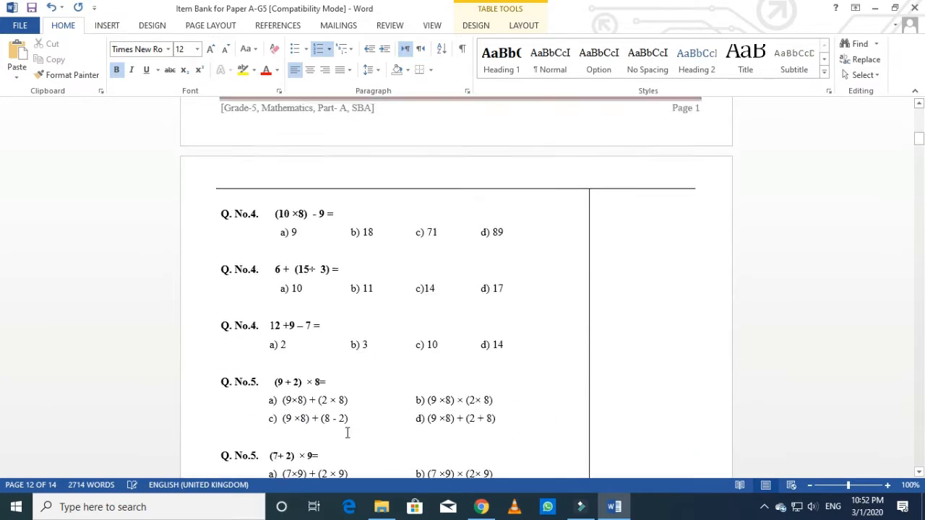
{"action": "scroll", "coordinate": [346, 432], "scroll_direction": "down", "scroll_amount": 5}
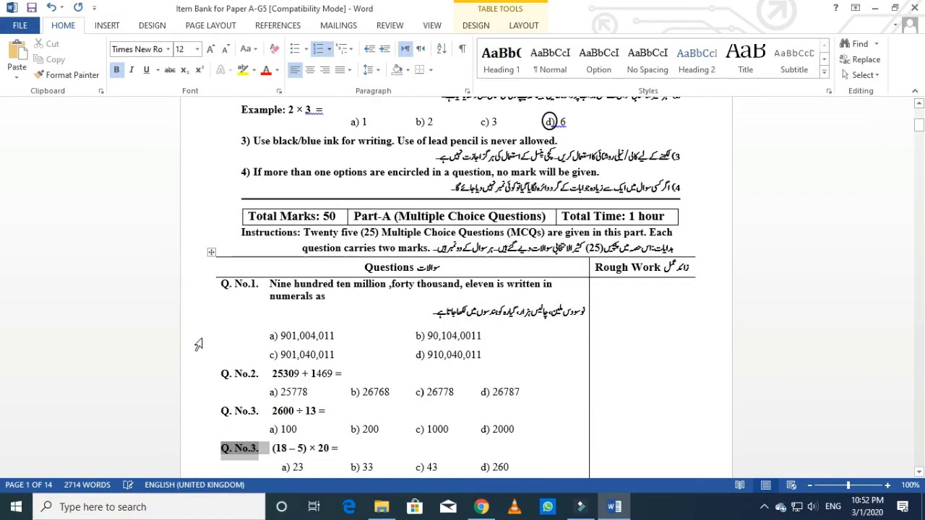
Replace the "Q. No." labels of the "Nine hundred ten million" and "25309 + 1469 =" questions with plain list numbers 1. and 2
{"action": "left_click", "coordinate": [248, 288]}
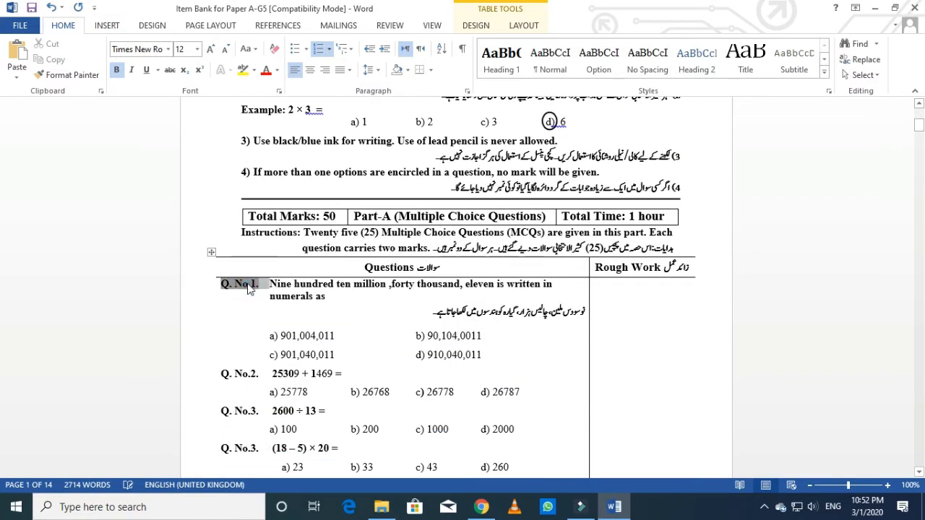
{"action": "left_click", "coordinate": [319, 49]}
{"action": "left_click", "coordinate": [319, 50]}
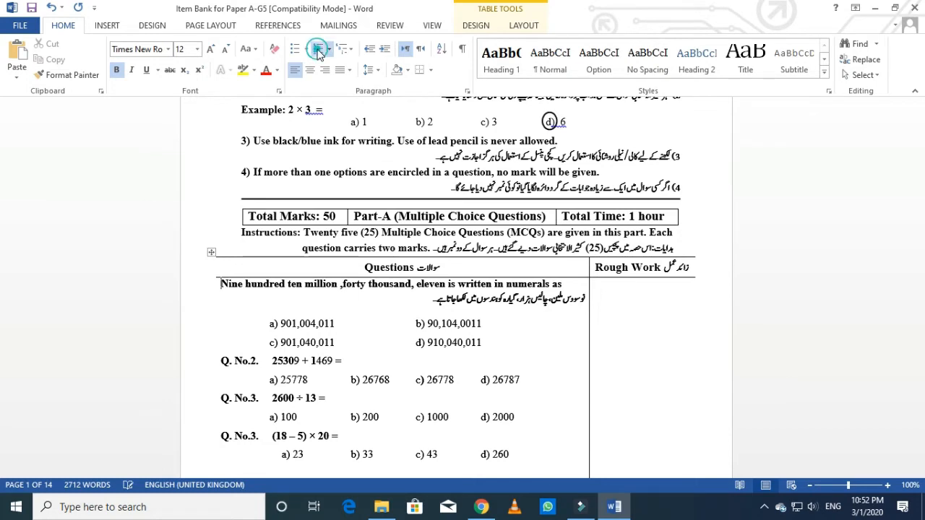
{"action": "left_click", "coordinate": [235, 381]}
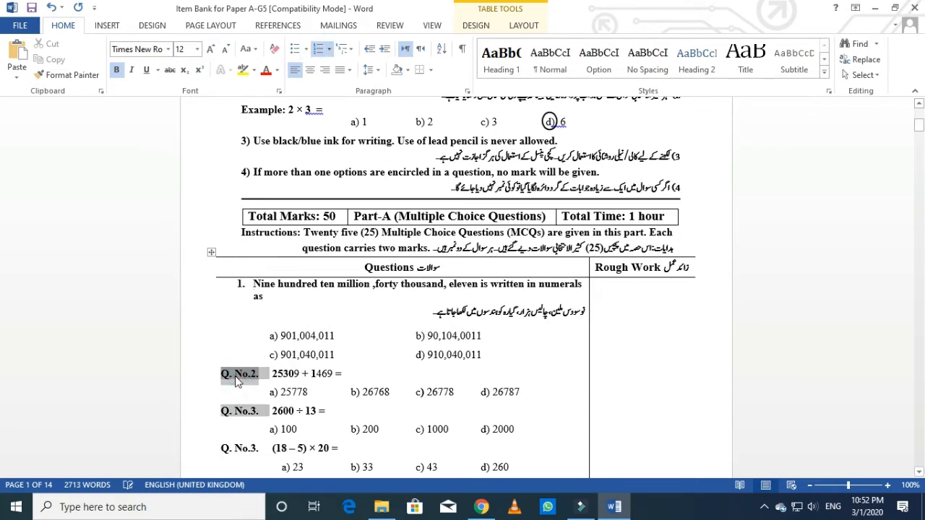
{"action": "left_click", "coordinate": [315, 50]}
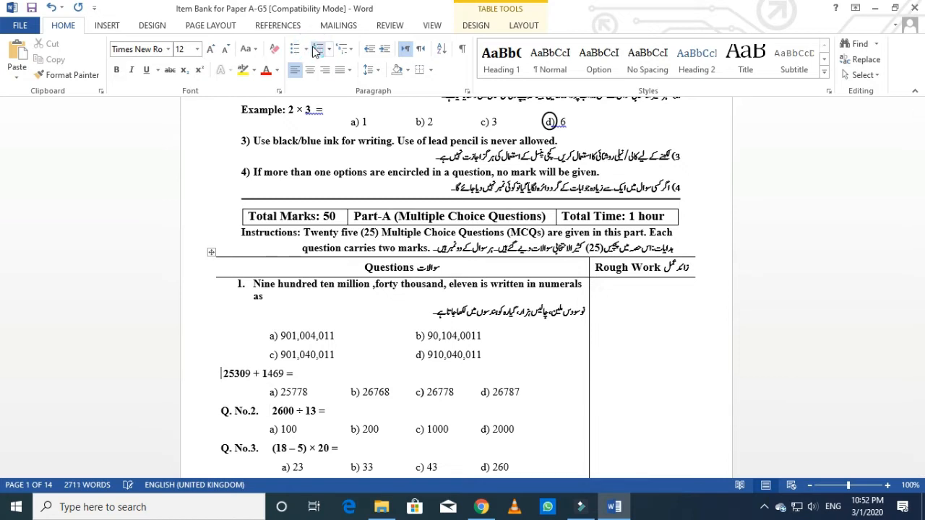
{"action": "left_click", "coordinate": [317, 50]}
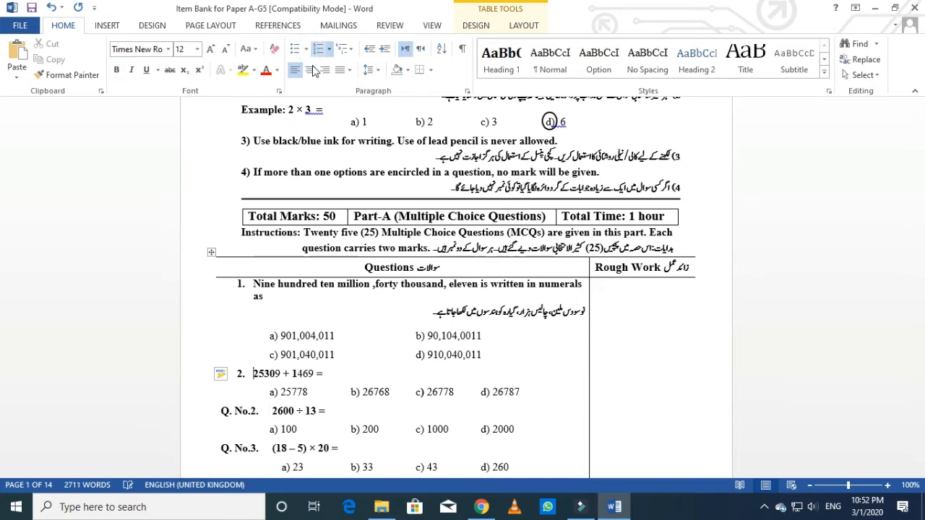
Replace the "Q. No." labels of the "2600 ÷ 13 =" and "(18 – 5) × 20 =" questions with plain list numbers 3. and 4
{"action": "left_click", "coordinate": [233, 416]}
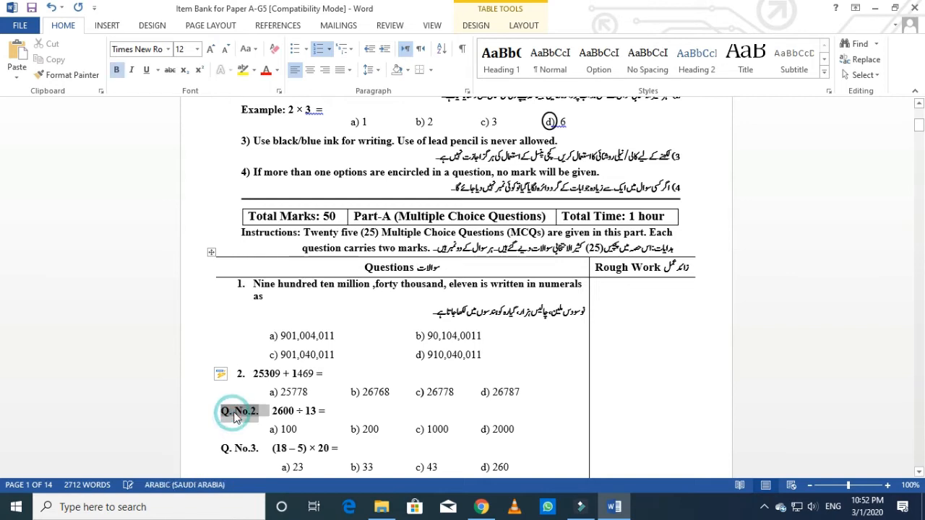
{"action": "left_click", "coordinate": [321, 52]}
{"action": "left_click", "coordinate": [320, 52]}
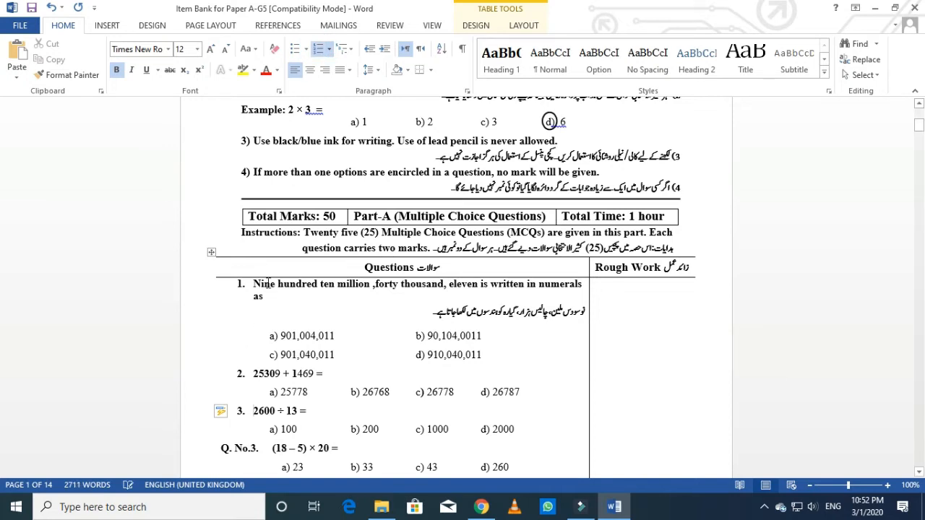
{"action": "scroll", "coordinate": [246, 364], "scroll_direction": "down", "scroll_amount": 3}
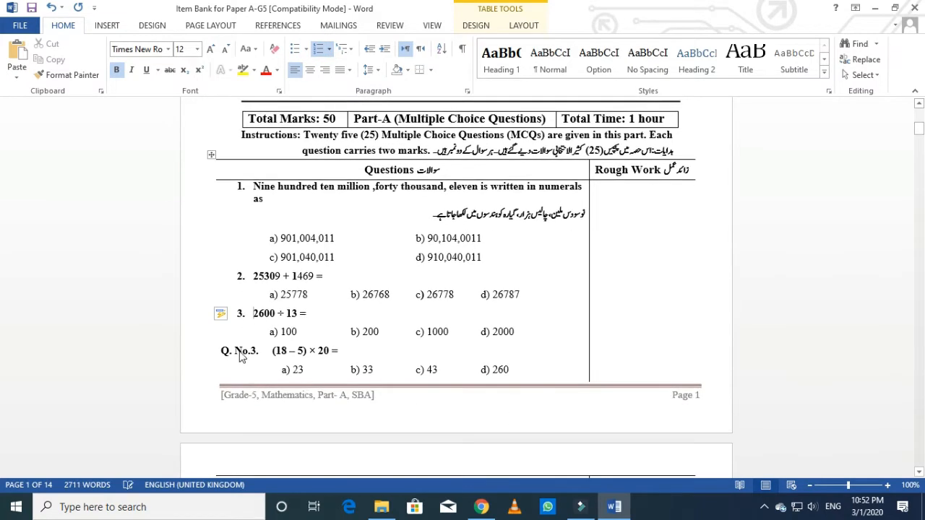
{"action": "left_click", "coordinate": [243, 353]}
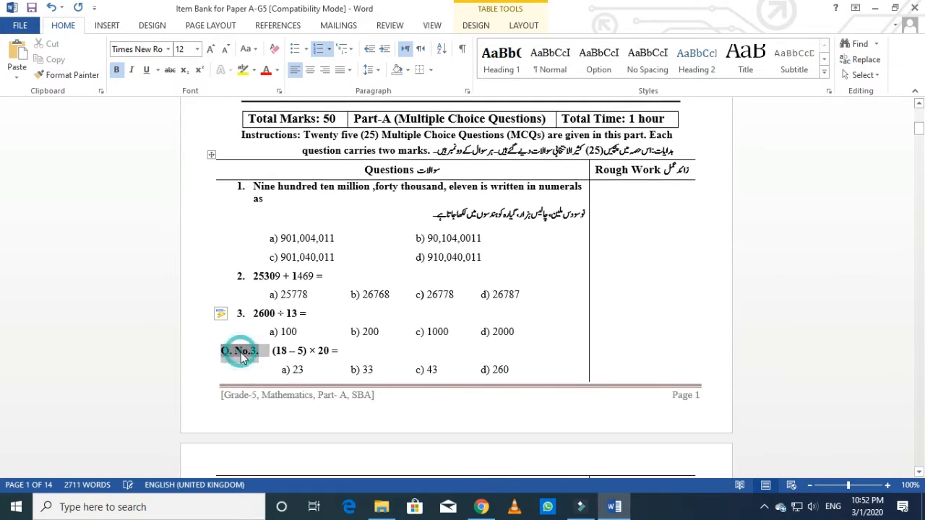
{"action": "left_click", "coordinate": [318, 52]}
{"action": "left_click", "coordinate": [318, 52]}
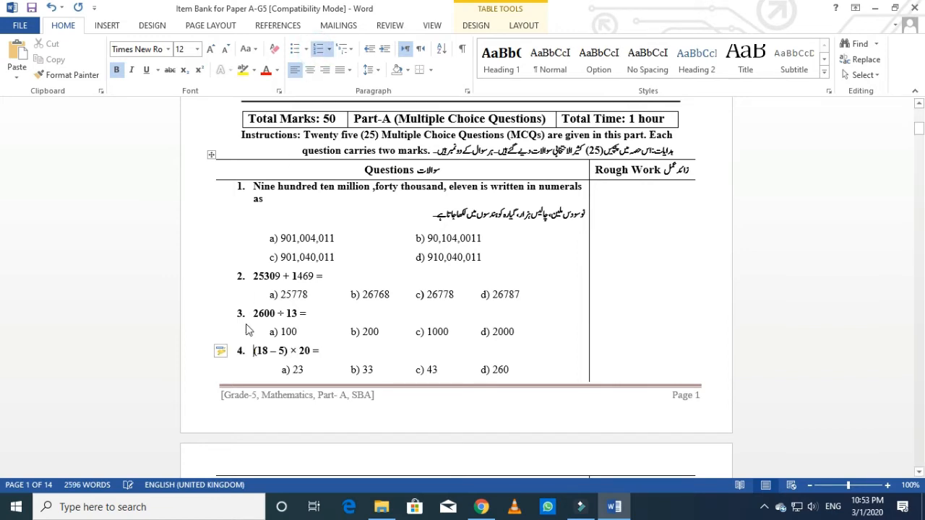
Replace the "Q. No.4." label of the "(10 × 8) - 9 =" question on page 2 with the number 5
{"action": "scroll", "coordinate": [239, 359], "scroll_direction": "down", "scroll_amount": 4}
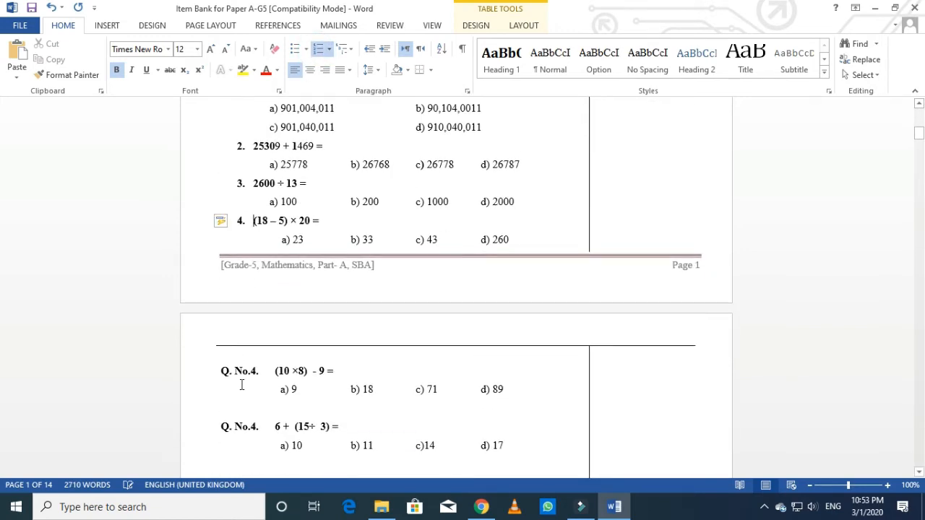
{"action": "left_click", "coordinate": [239, 372]}
{"action": "type", "text": "5"}
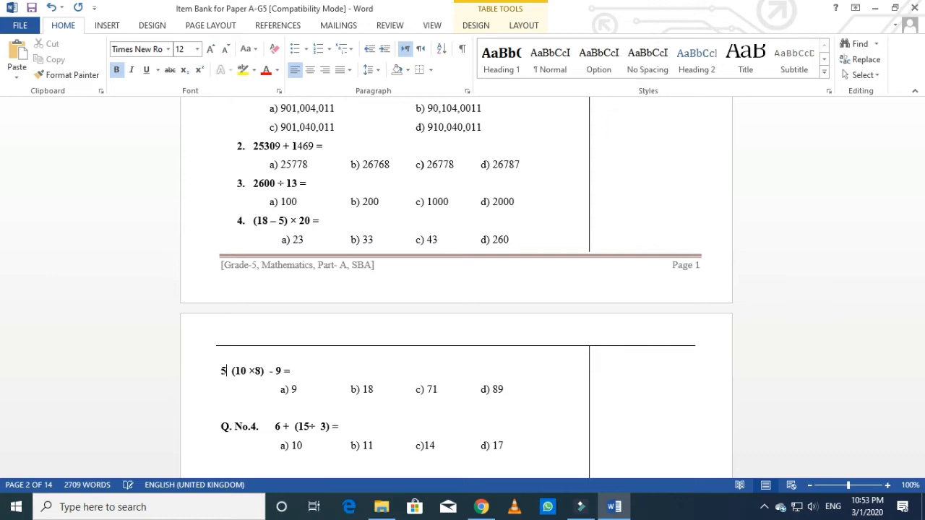
{"action": "type", "text": "."}
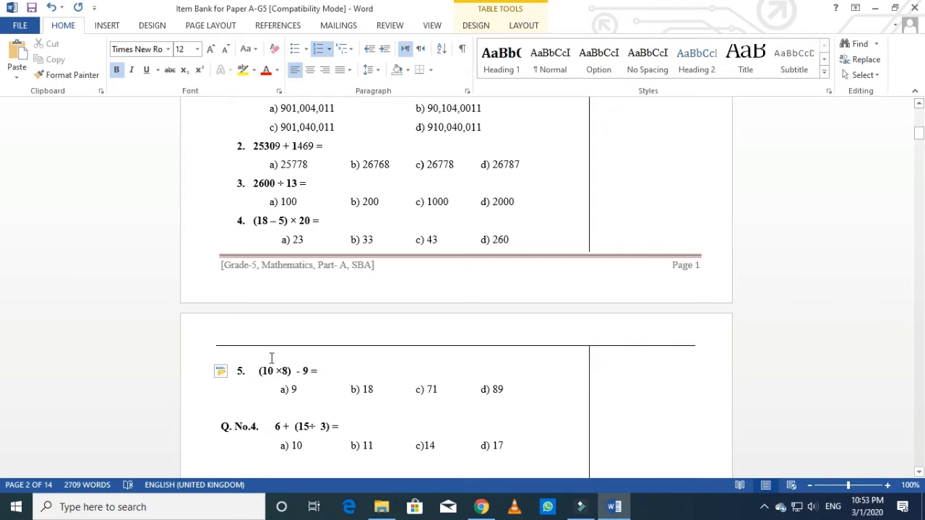
Check the renumbered questions back up to the paper's heading, then close the Paper A-G5 document, saving the changes
{"action": "scroll", "coordinate": [269, 354], "scroll_direction": "down", "scroll_amount": 3}
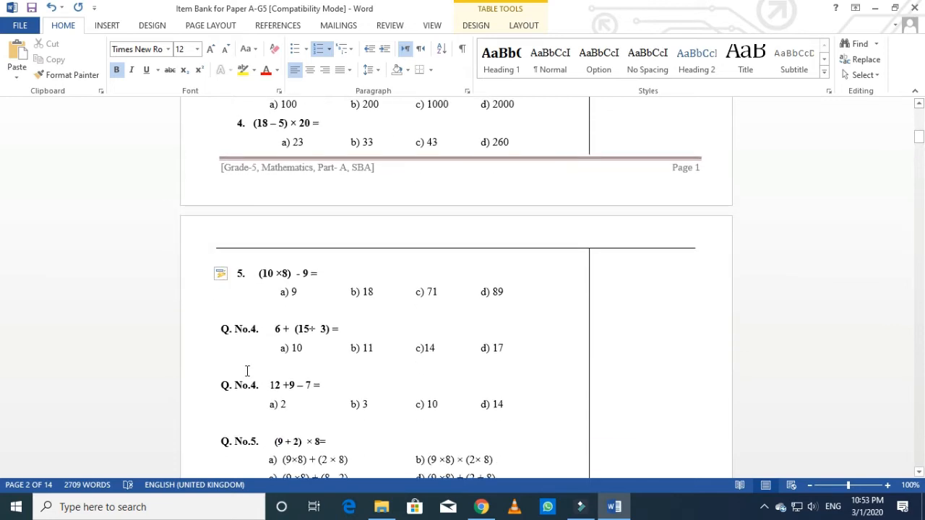
{"action": "scroll", "coordinate": [246, 371], "scroll_direction": "up", "scroll_amount": 9}
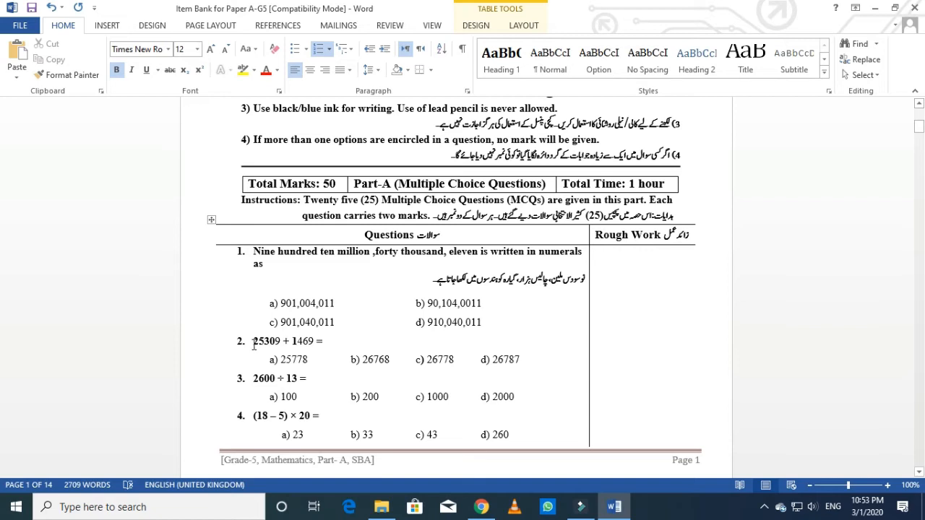
{"action": "scroll", "coordinate": [292, 372], "scroll_direction": "up", "scroll_amount": 8}
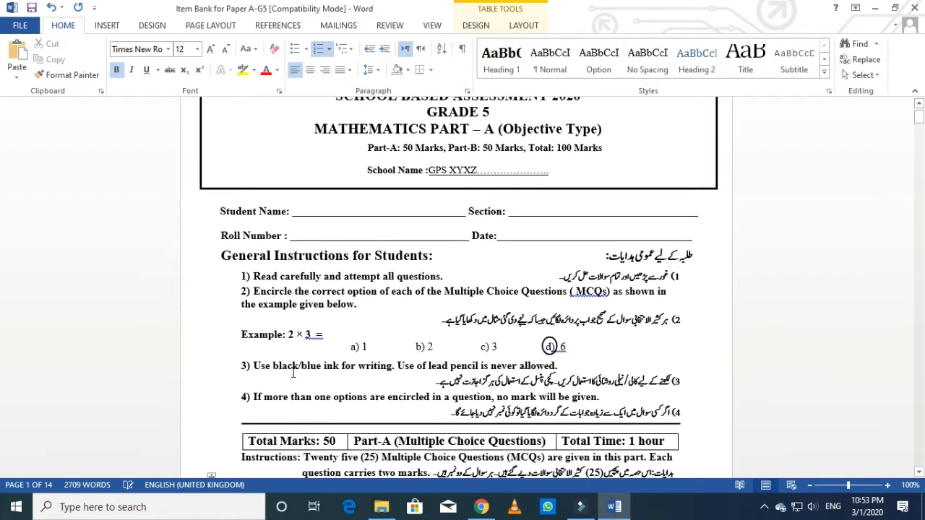
{"action": "scroll", "coordinate": [292, 372], "scroll_direction": "up", "scroll_amount": 2}
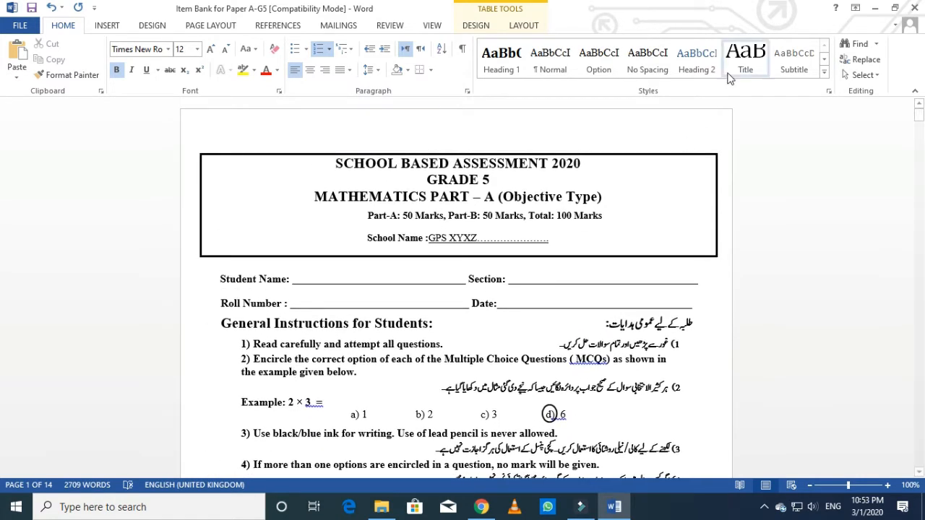
{"action": "left_click", "coordinate": [914, 7]}
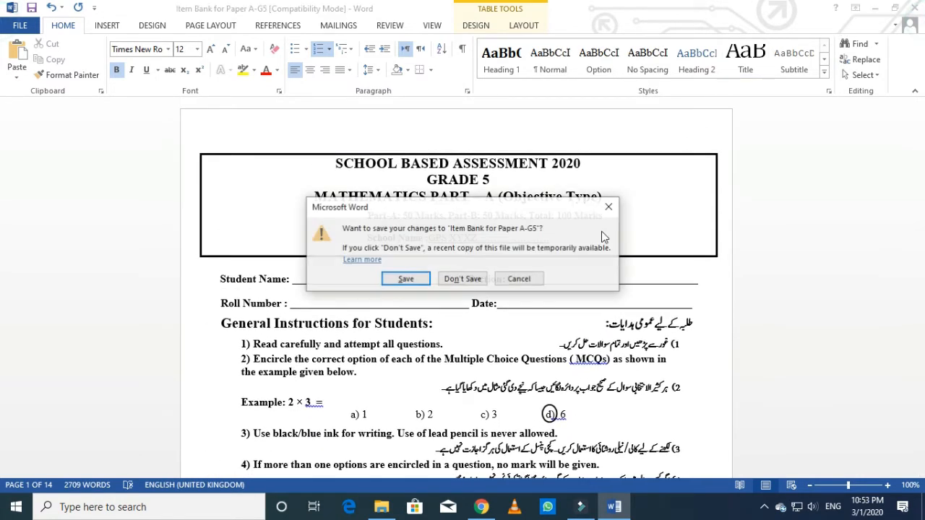
{"action": "left_click", "coordinate": [422, 284]}
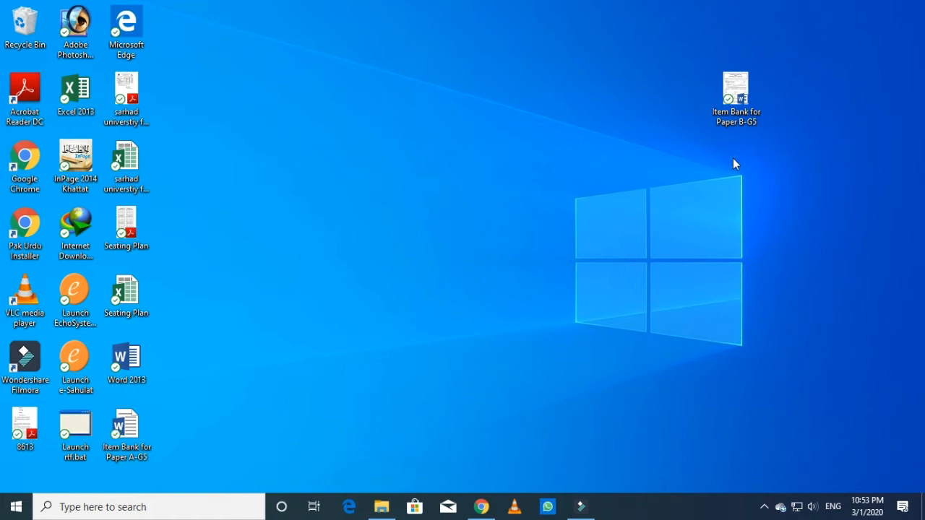
Open the "Item Bank for Paper B-G5" document from the desktop and enable editing
{"action": "double_click", "coordinate": [737, 98]}
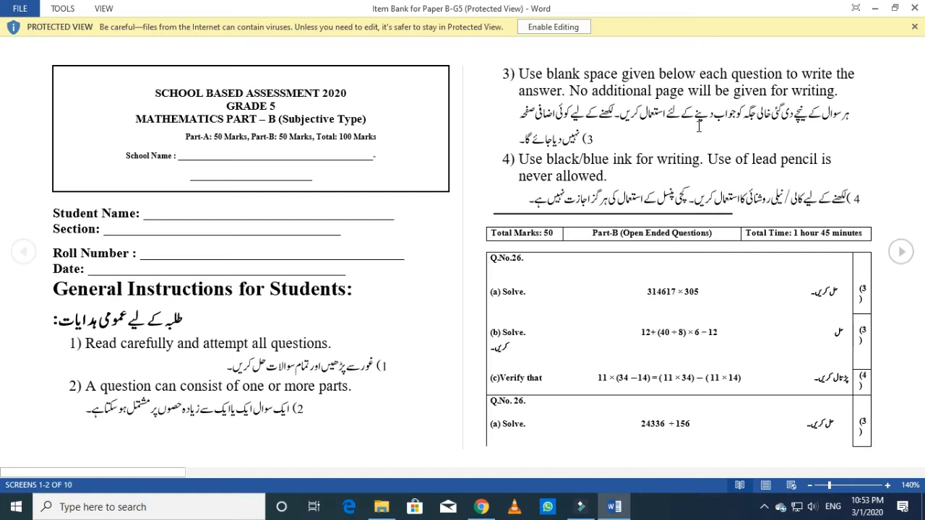
{"action": "left_click", "coordinate": [552, 26]}
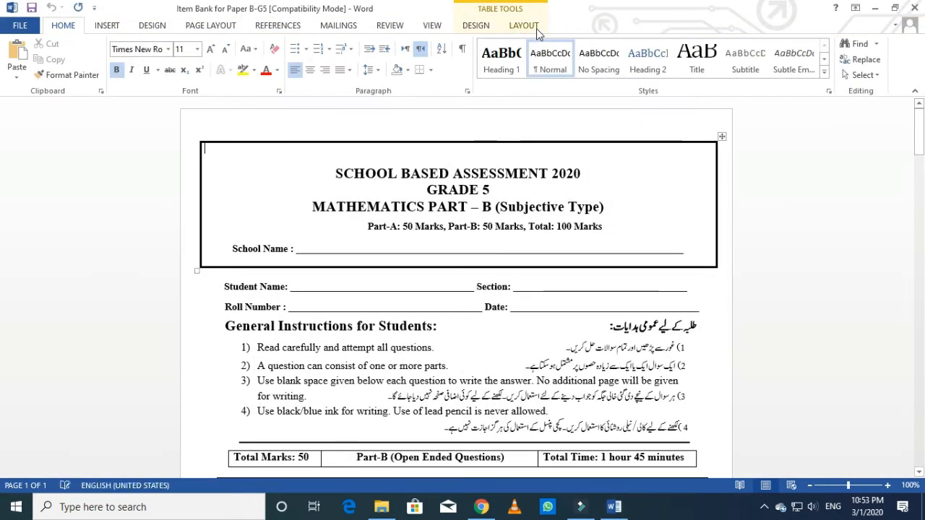
{"action": "left_click_drag", "start_coordinate": [532, 275], "coordinate": [539, 253]}
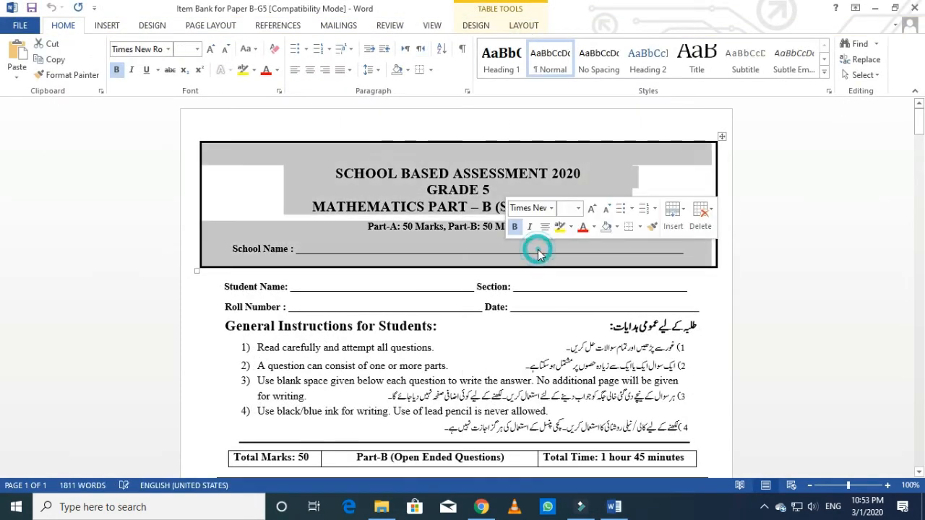
{"action": "double_click", "coordinate": [538, 249]}
{"action": "left_click", "coordinate": [538, 250]}
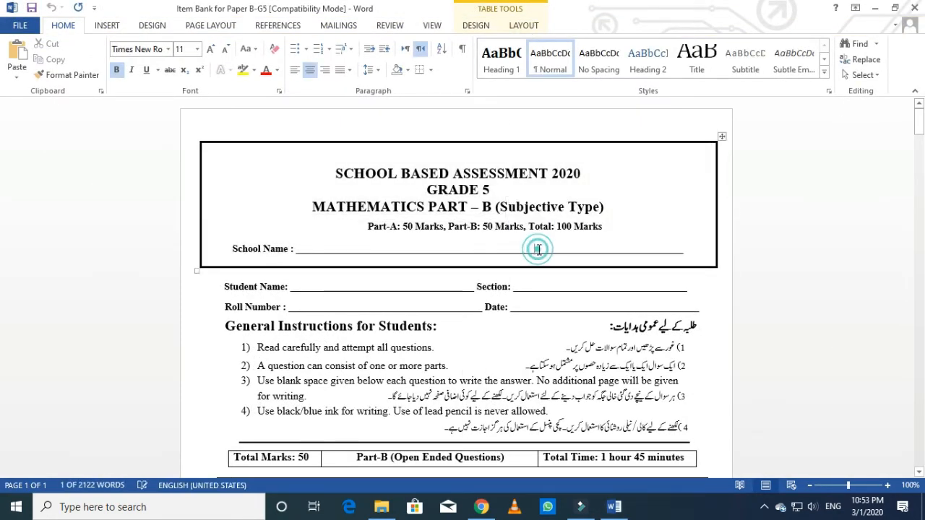
Look through the Part-B question table to examine the alternative versions of Q.No.26 and where Q.No.27 begins
{"action": "scroll", "coordinate": [519, 288], "scroll_direction": "down", "scroll_amount": 5}
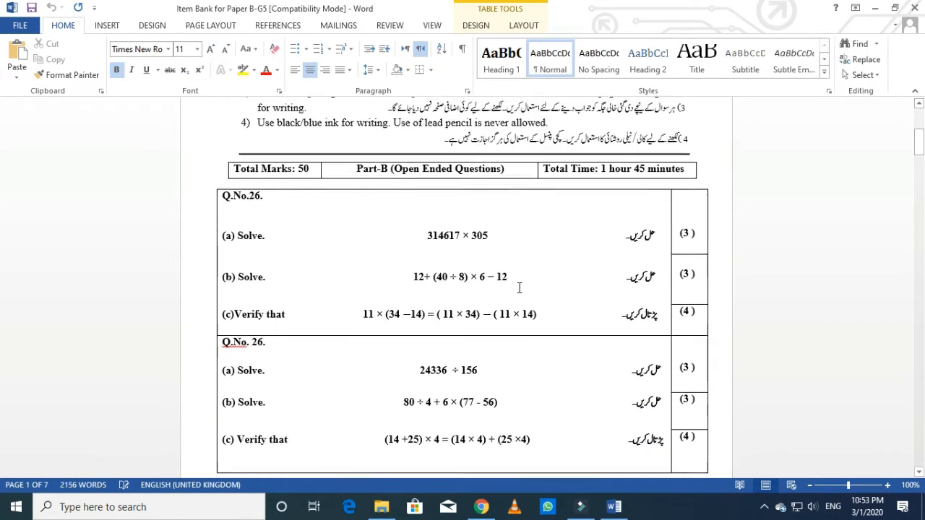
{"action": "left_click", "coordinate": [260, 202]}
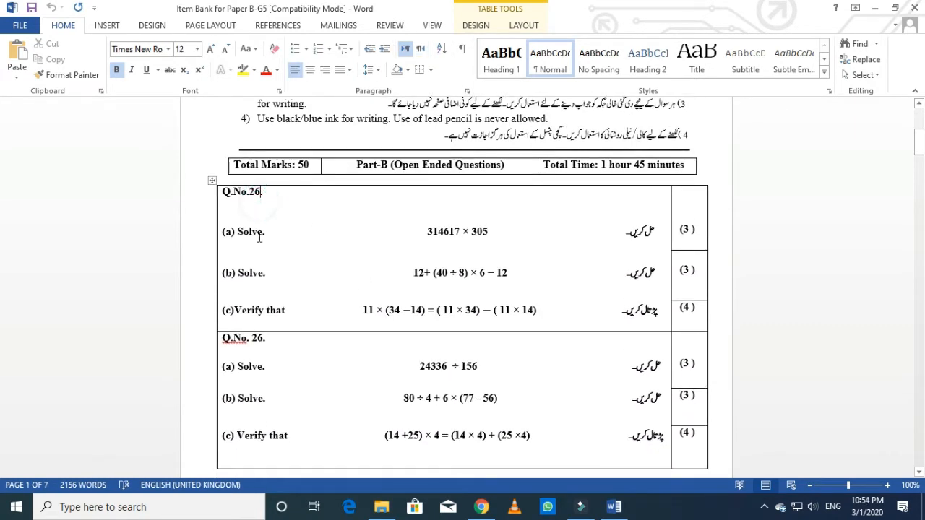
{"action": "left_click", "coordinate": [275, 370]}
{"action": "scroll", "coordinate": [275, 370], "scroll_direction": "down", "scroll_amount": 8}
{"action": "left_click", "coordinate": [287, 330]}
{"action": "scroll", "coordinate": [291, 353], "scroll_direction": "down", "scroll_amount": 3}
{"action": "left_click", "coordinate": [291, 351]}
{"action": "scroll", "coordinate": [292, 351], "scroll_direction": "down", "scroll_amount": 2}
{"action": "left_click", "coordinate": [291, 351]}
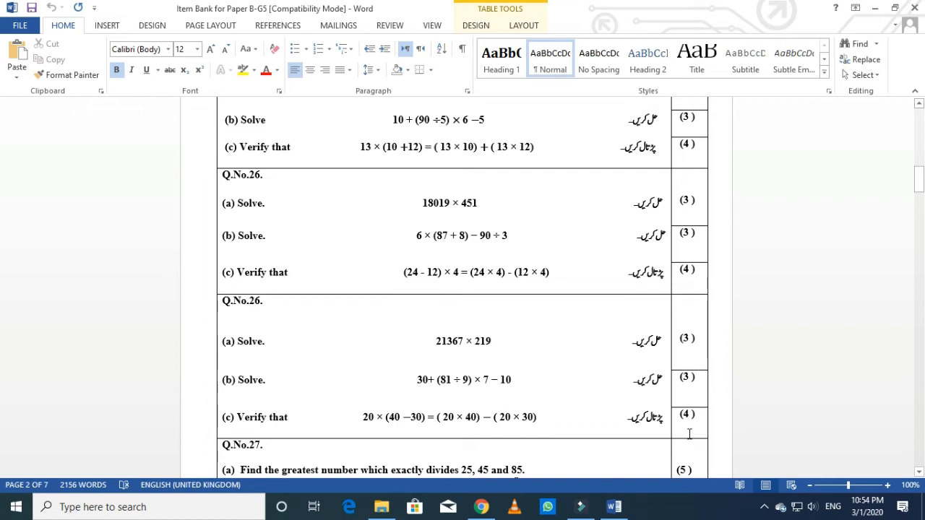
Delete the entire table rows of the last Q.No.26 version, the one with 21367 × 219
{"action": "left_click_drag", "start_coordinate": [691, 433], "coordinate": [409, 352]}
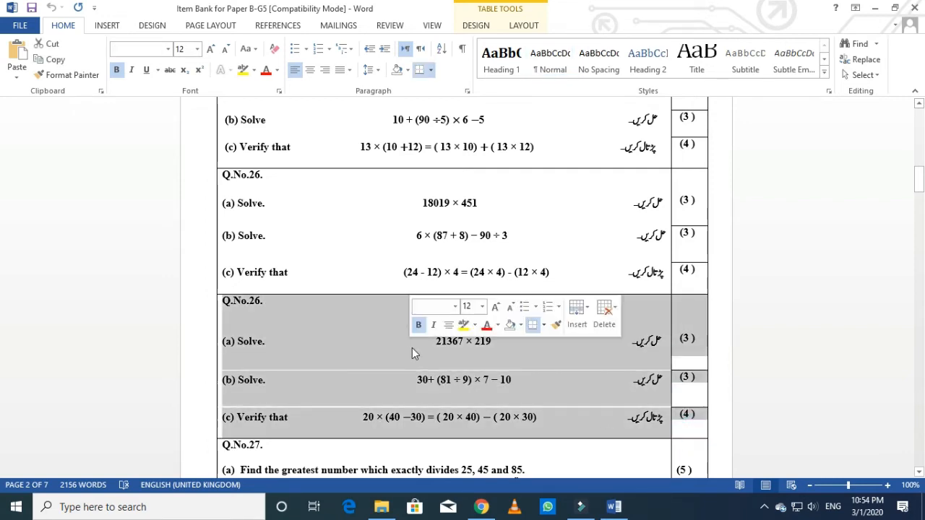
{"action": "right_click", "coordinate": [373, 335]}
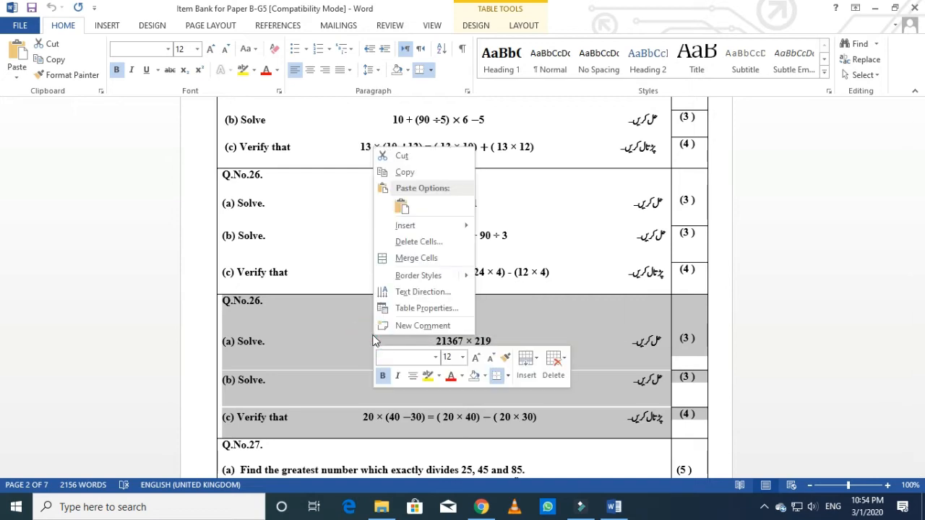
{"action": "key", "text": "d"}
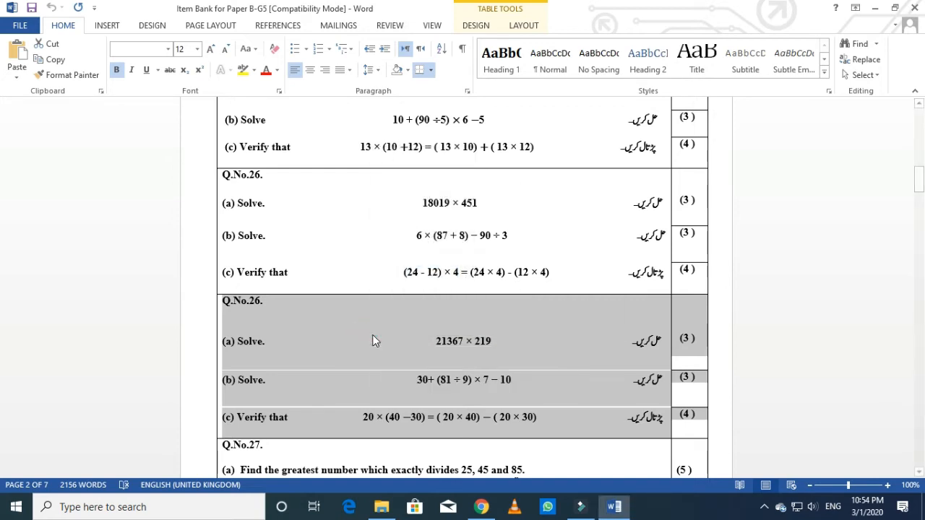
{"action": "key", "text": "r"}
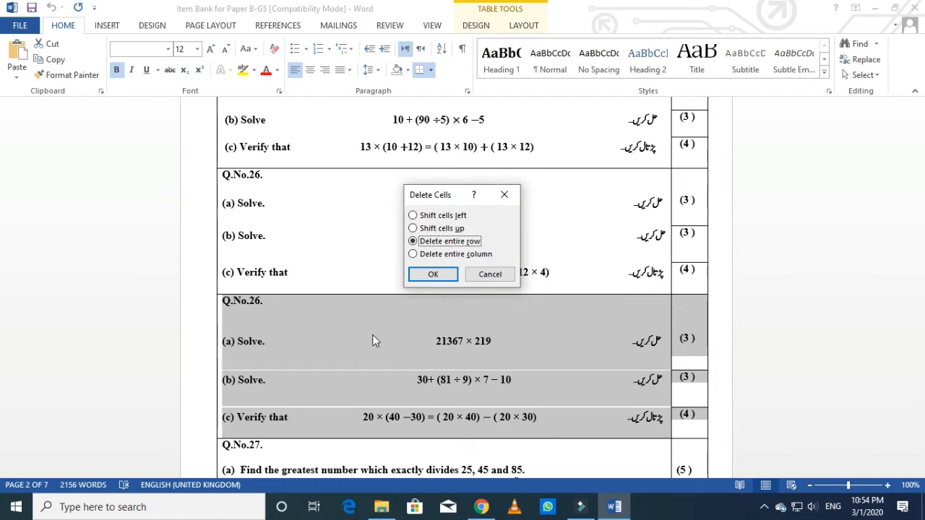
{"action": "key", "text": "Return"}
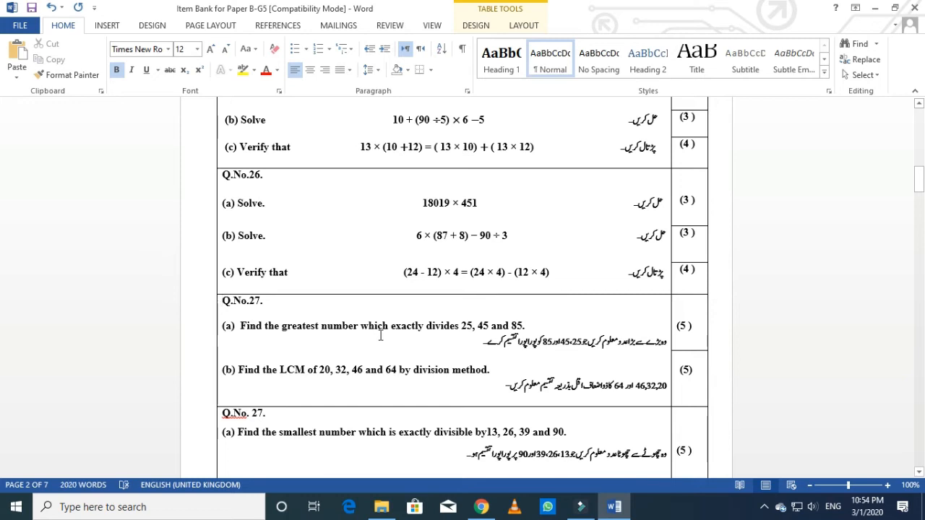
Delete the entire rows of the other alternative Q.No.26 versions, from 24336 ÷ 156 through 18019 × 451, keeping the 314617 × 305 version
{"action": "scroll", "coordinate": [380, 335], "scroll_direction": "up", "scroll_amount": 3}
{"action": "left_click_drag", "start_coordinate": [691, 383], "coordinate": [417, 160]}
{"action": "left_click_drag", "start_coordinate": [419, 115], "coordinate": [369, 361]}
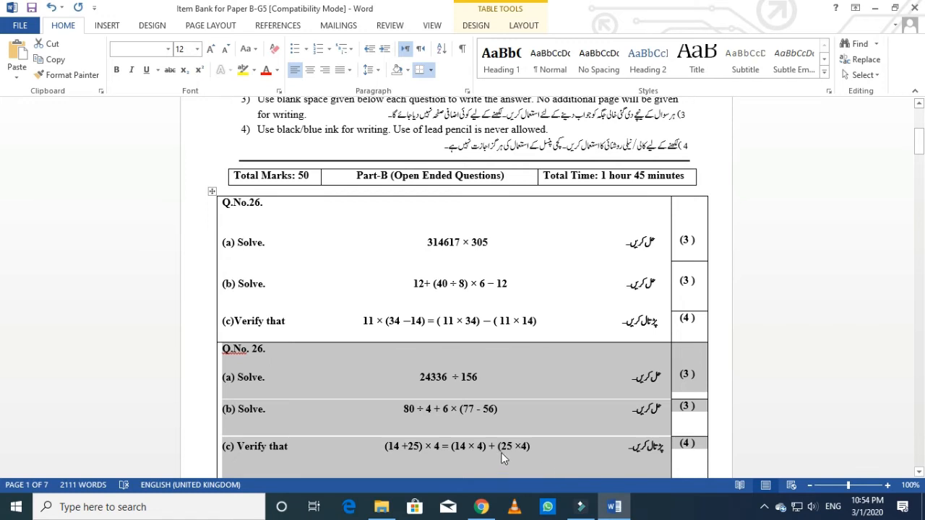
{"action": "right_click", "coordinate": [489, 379]}
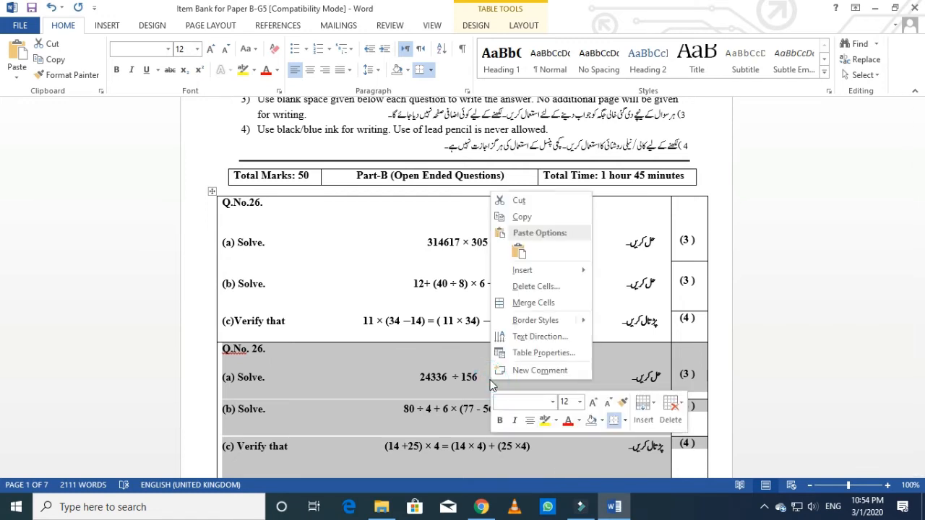
{"action": "key", "text": "d"}
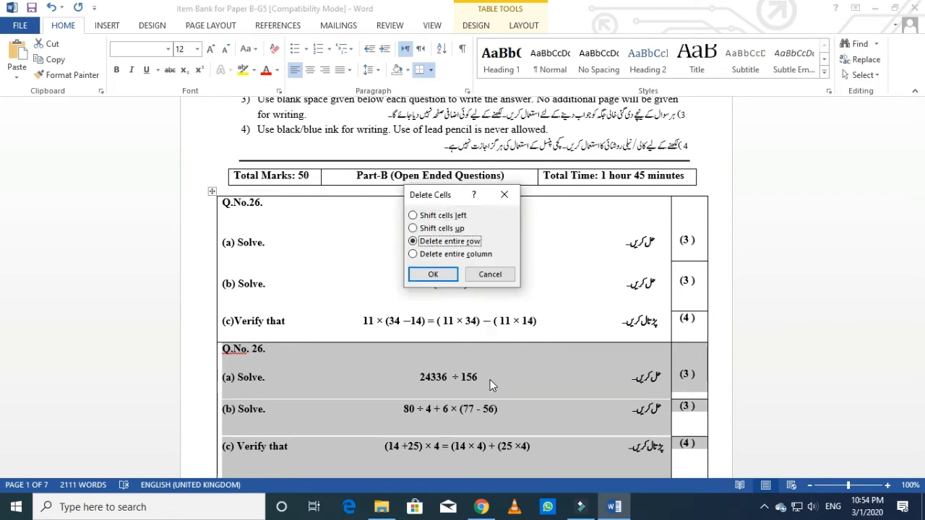
{"action": "key", "text": "Return"}
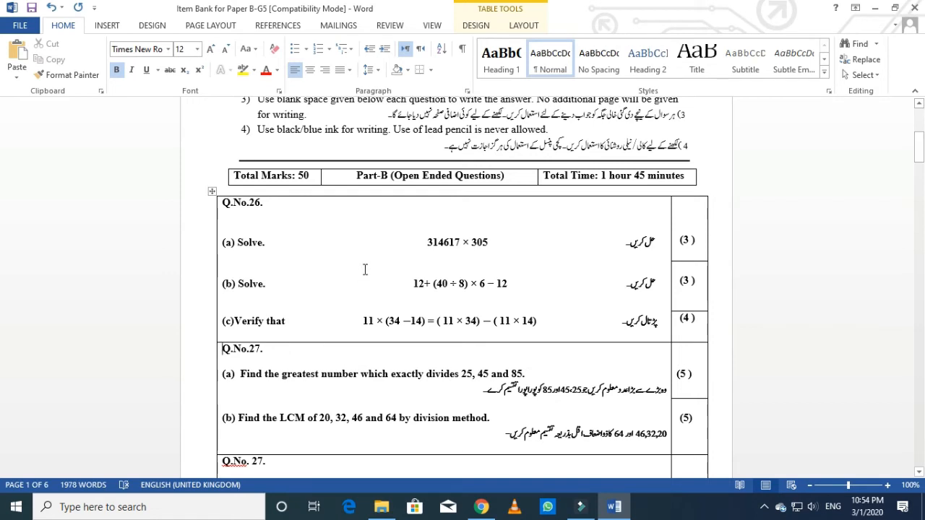
Insert blank lines below Q.No.26 part (a), 314617 × 305, as space for the answer
{"action": "left_click", "coordinate": [429, 253]}
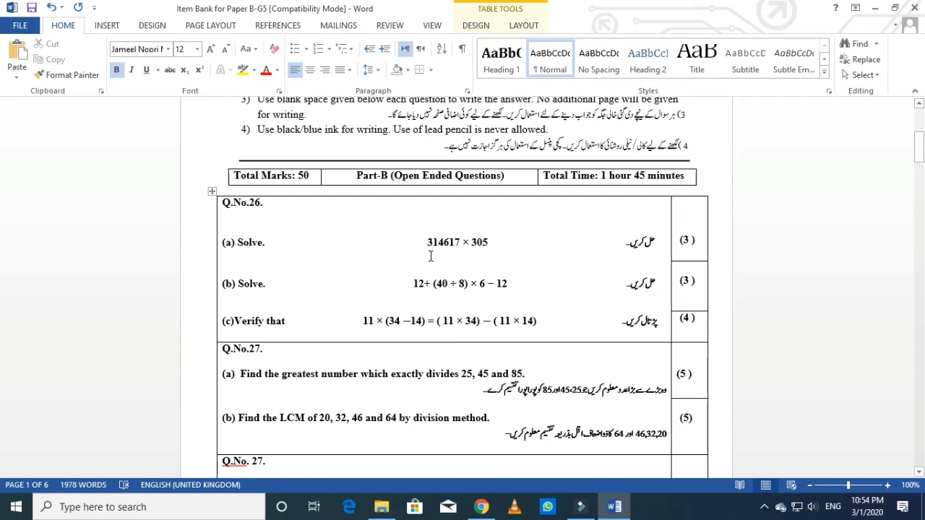
{"action": "key", "text": "Return"}
{"action": "key", "text": "Return"}
{"action": "key", "text": "Return"}
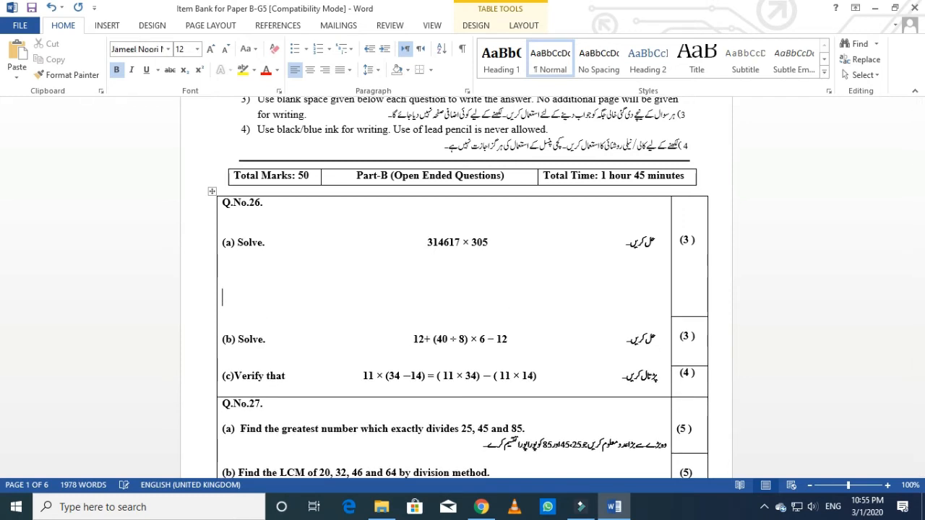
{"action": "key", "text": "Return"}
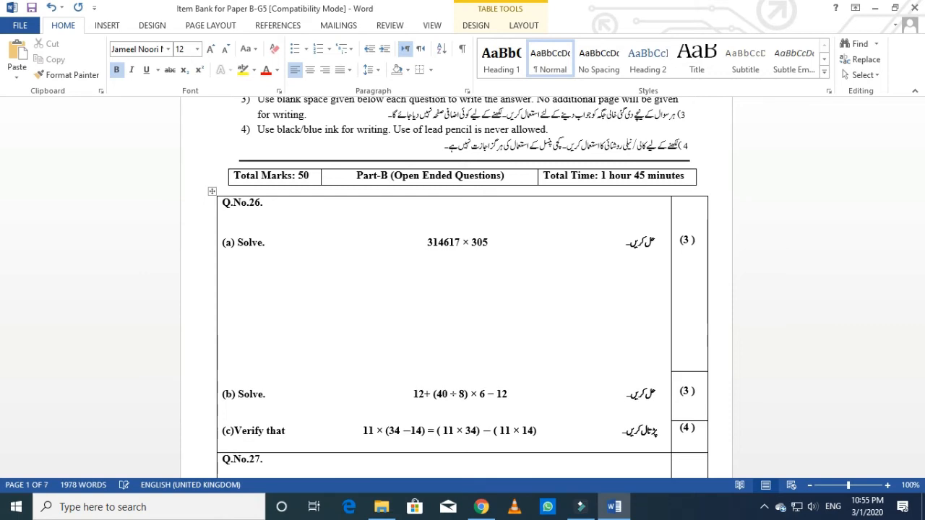
{"action": "left_click", "coordinate": [453, 256]}
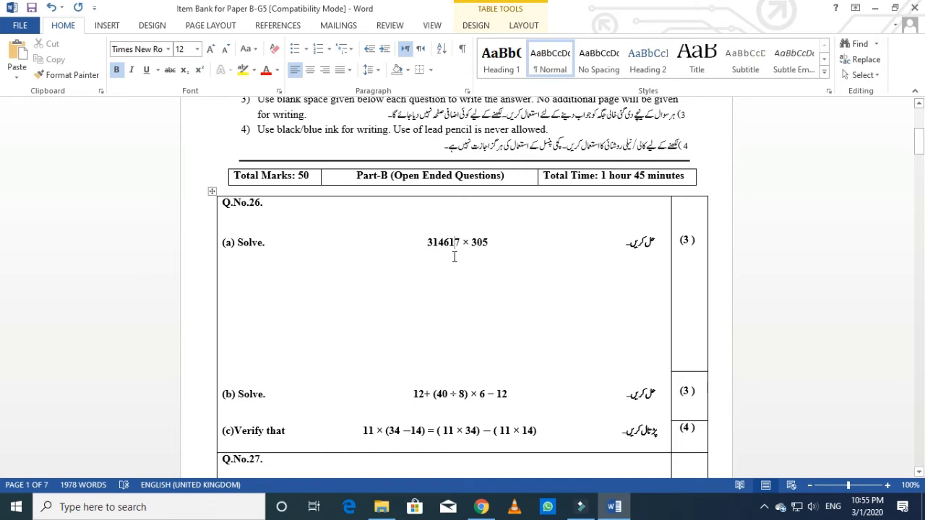
{"action": "left_click", "coordinate": [454, 282]}
Insert blank answer lines below Q.No.26 part (b), 12 + (40 ÷ 8) × 6 − 12
{"action": "scroll", "coordinate": [461, 313], "scroll_direction": "down", "scroll_amount": 1}
{"action": "left_click", "coordinate": [460, 361]}
{"action": "key", "text": "End"}
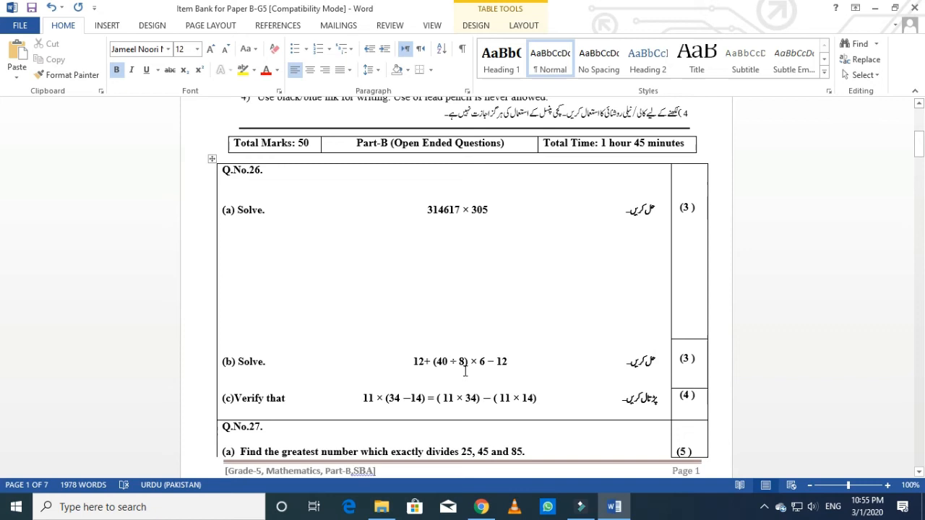
{"action": "key", "text": "Return"}
{"action": "key", "text": "Return"}
{"action": "key", "text": "Return"}
{"action": "key", "text": "Return"}
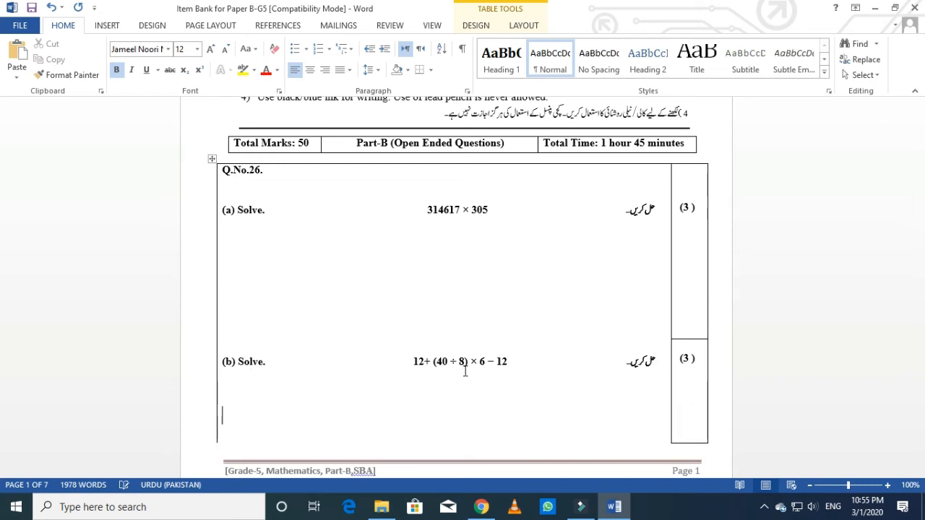
Insert blank answer lines below the "Verify that" part (c) of Q.No.26 on page 2
{"action": "scroll", "coordinate": [464, 371], "scroll_direction": "down", "scroll_amount": 3}
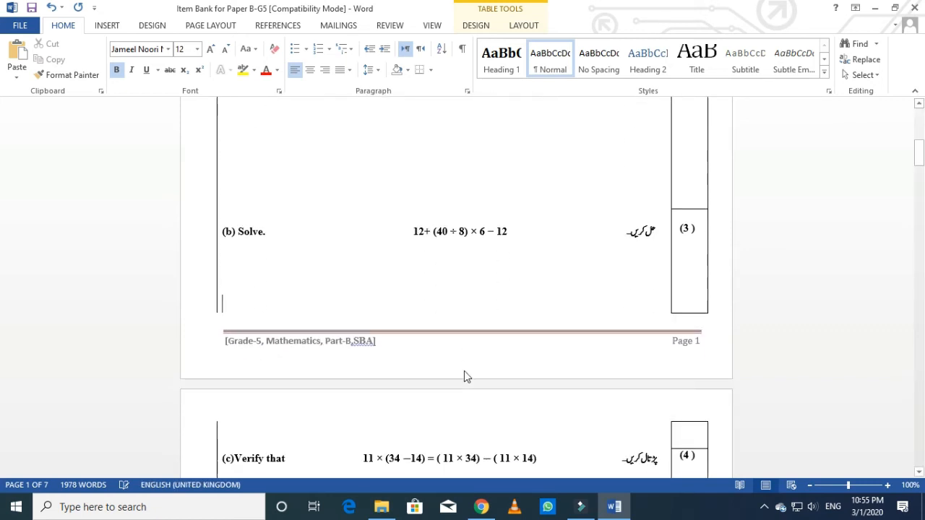
{"action": "scroll", "coordinate": [464, 371], "scroll_direction": "down", "scroll_amount": 3}
{"action": "left_click", "coordinate": [467, 333]}
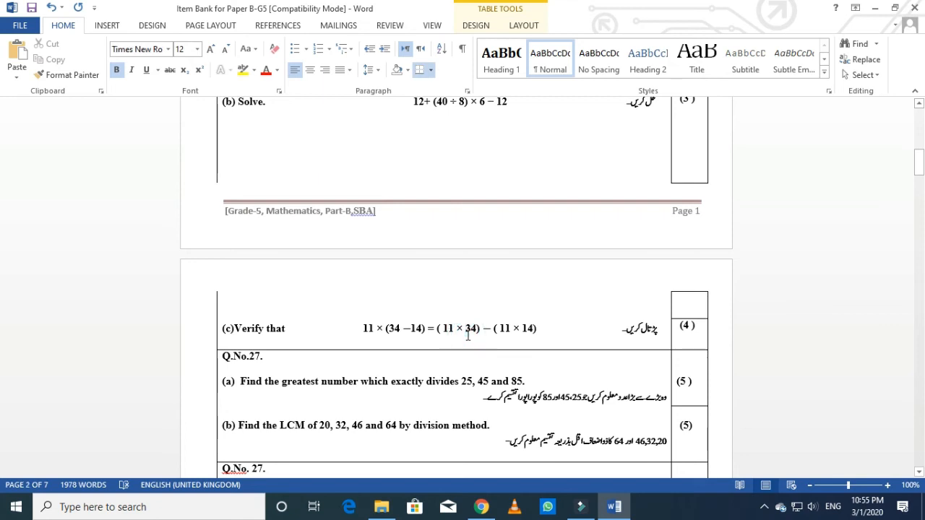
{"action": "key", "text": "Return"}
{"action": "key", "text": "Return"}
{"action": "key", "text": "Return"}
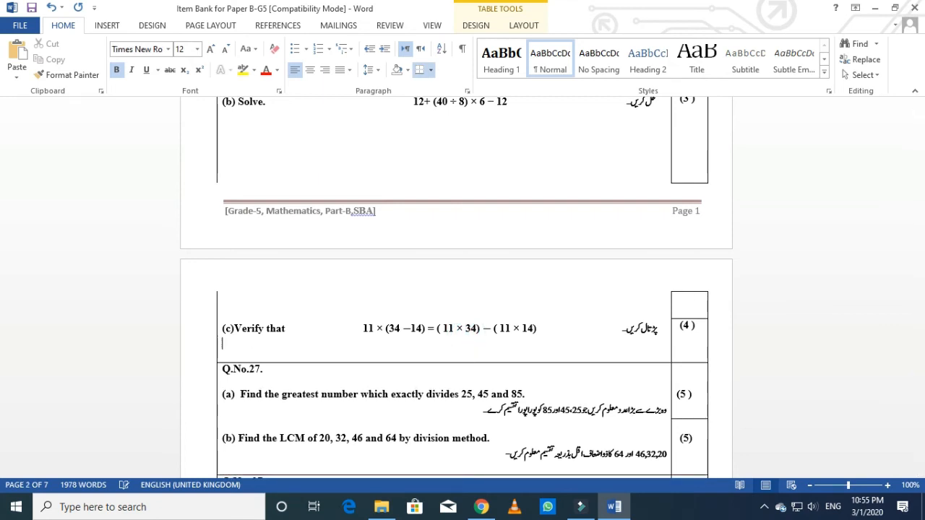
{"action": "key", "text": "Return"}
{"action": "key", "text": "Return"}
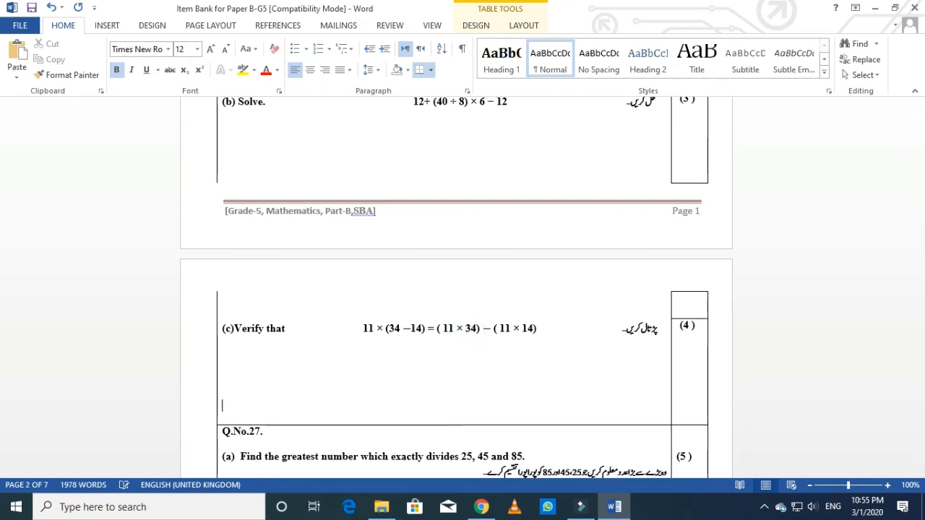
{"action": "scroll", "coordinate": [469, 332], "scroll_direction": "down", "scroll_amount": 2}
{"action": "key", "text": "Return"}
{"action": "key", "text": "Return"}
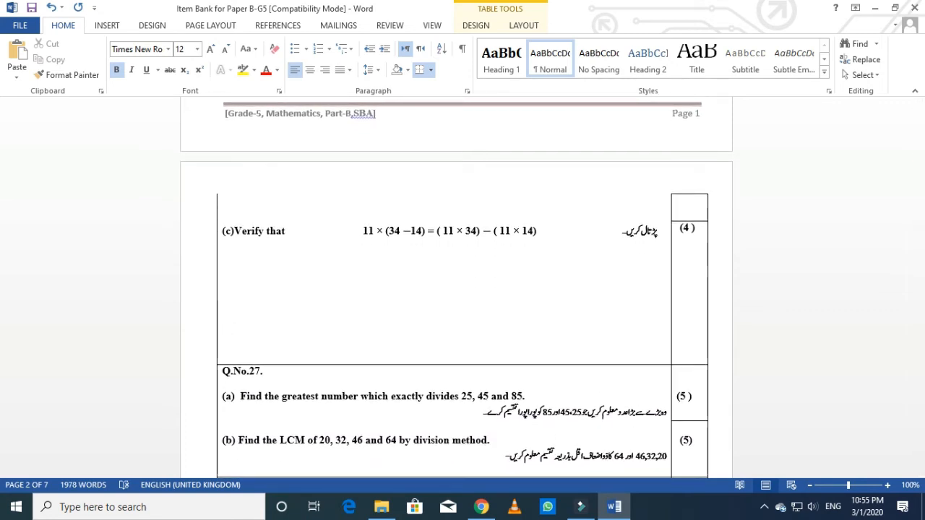
Insert blank answer lines below Q.No.27 part (a), the greatest number that exactly divides 25, 45 and 85
{"action": "scroll", "coordinate": [471, 330], "scroll_direction": "down", "scroll_amount": 3}
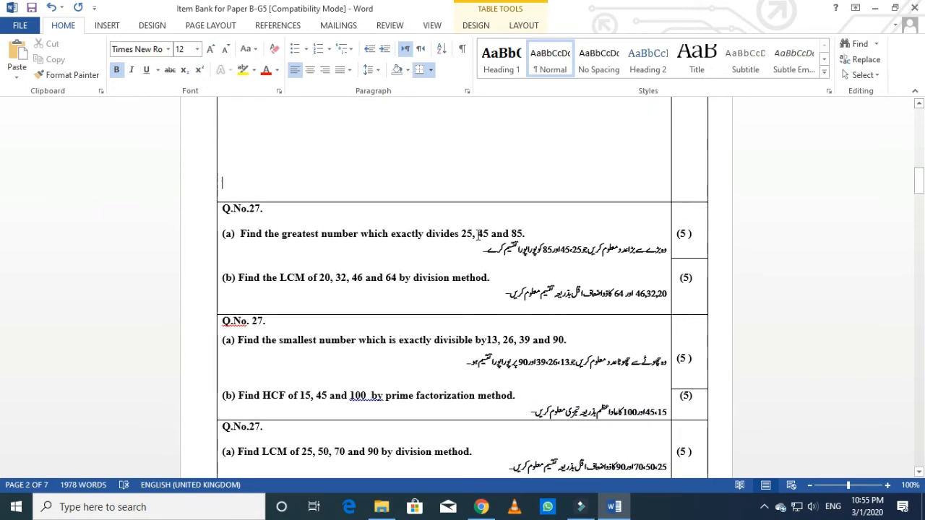
{"action": "double_click", "coordinate": [478, 234]}
{"action": "left_click", "coordinate": [476, 246]}
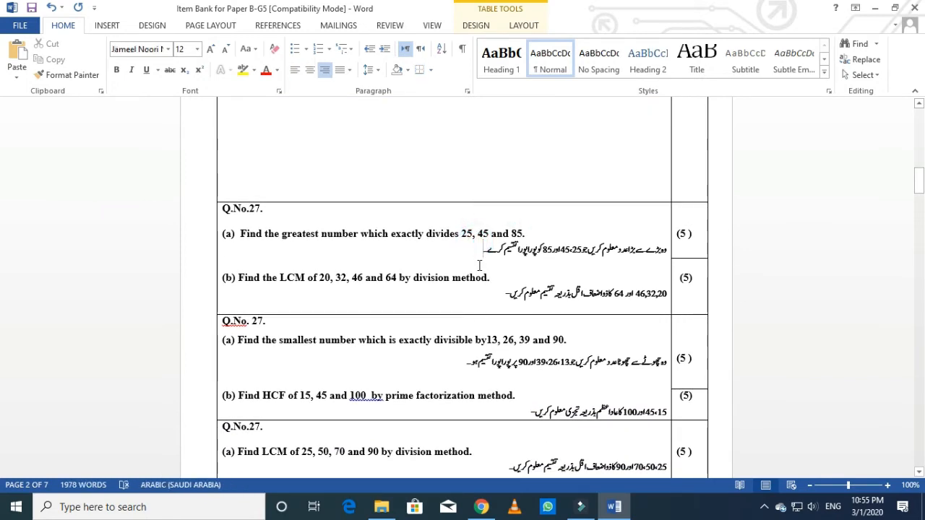
{"action": "key", "text": "Home"}
{"action": "key", "text": "Return"}
{"action": "key", "text": "Return"}
{"action": "key", "text": "Return"}
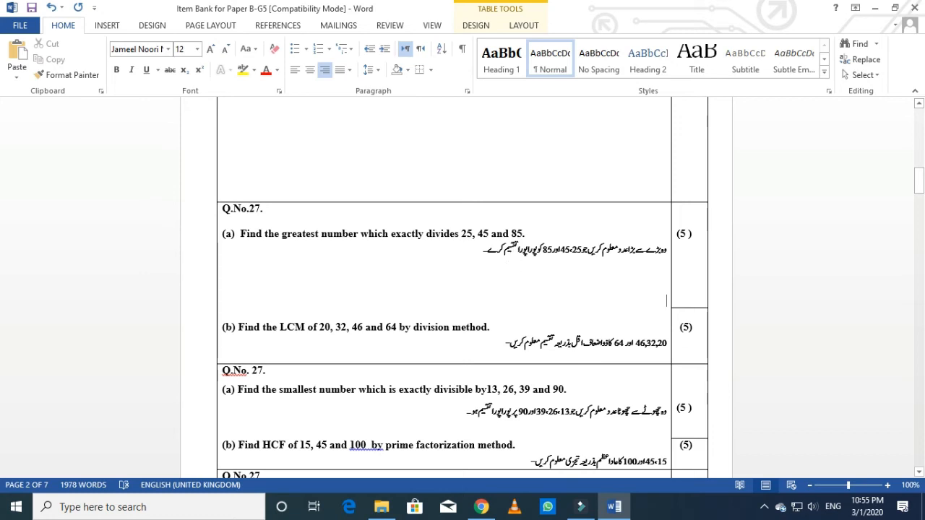
{"action": "key", "text": "Return"}
{"action": "key", "text": "Return"}
{"action": "key", "text": "Return"}
{"action": "key", "text": "Return"}
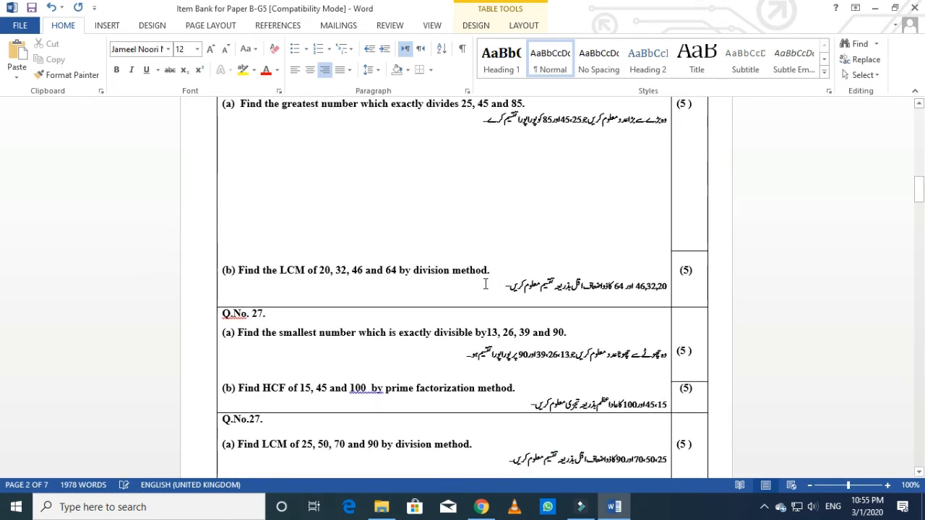
Insert blank answer lines below Q.No.27 part (b), the LCM of 20, 32, 46 and 64
{"action": "left_click", "coordinate": [484, 285]}
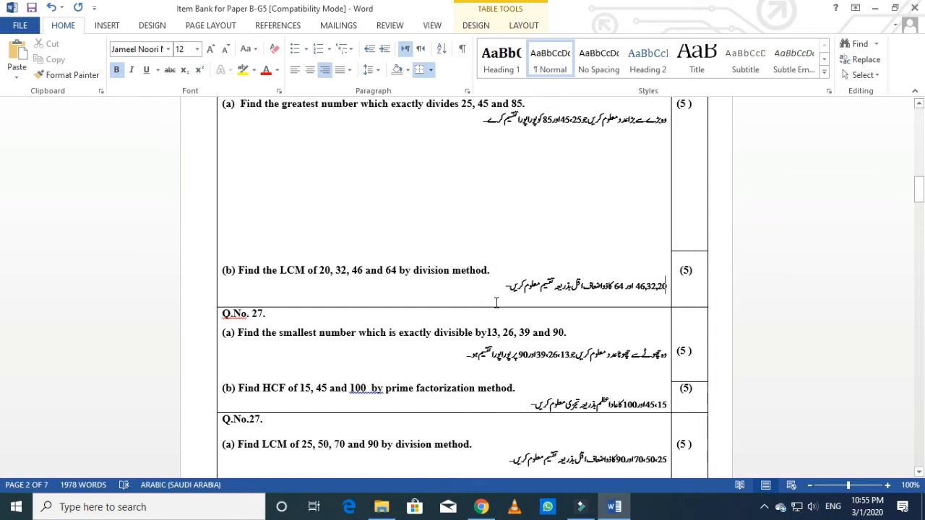
{"action": "key", "text": "Return"}
{"action": "key", "text": "Return"}
{"action": "key", "text": "Return"}
{"action": "key", "text": "Return"}
{"action": "key", "text": "Return"}
{"action": "key", "text": "Return"}
{"action": "key", "text": "Return"}
{"action": "key", "text": "Return"}
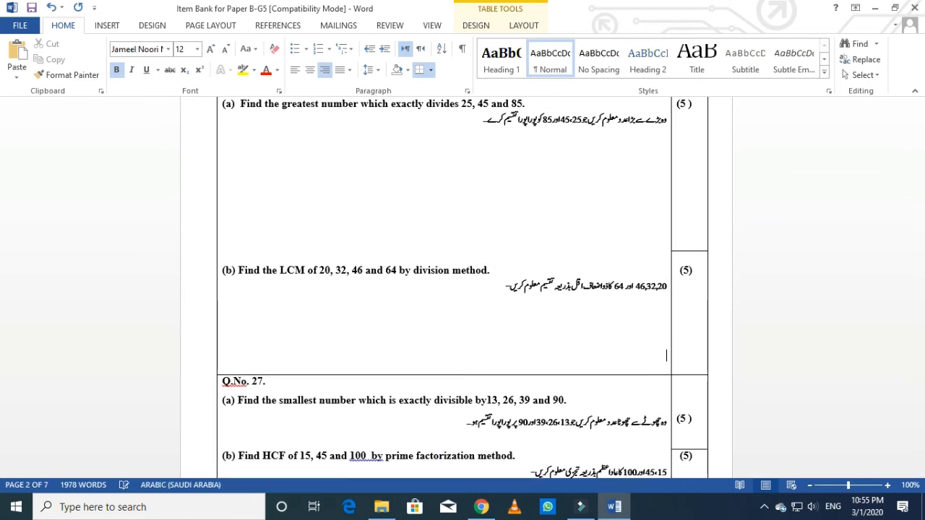
Delete the entire rows of the other Q.No.27 versions, from the 13, 26, 39 and 90 version through the HCF of 20, 32 and 48 version
{"action": "scroll", "coordinate": [373, 283], "scroll_direction": "down", "scroll_amount": 4}
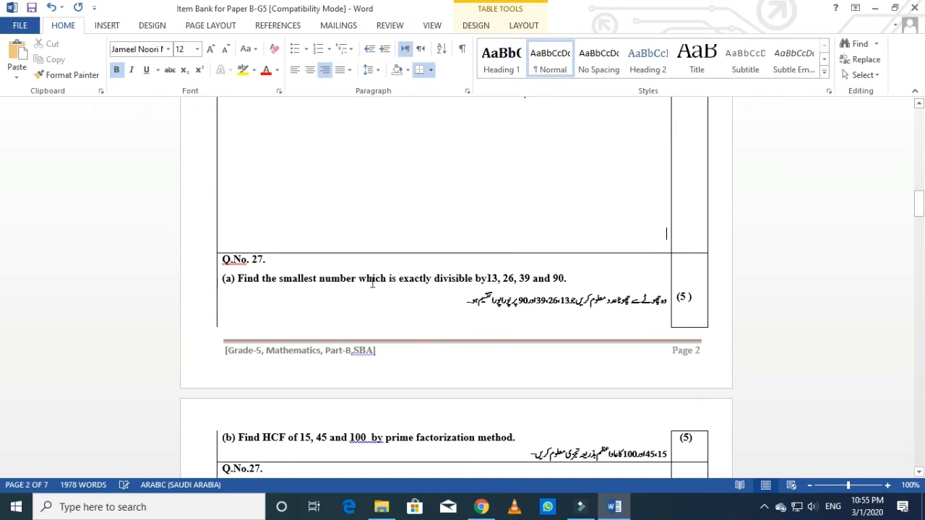
{"action": "key", "text": "alt+shift"}
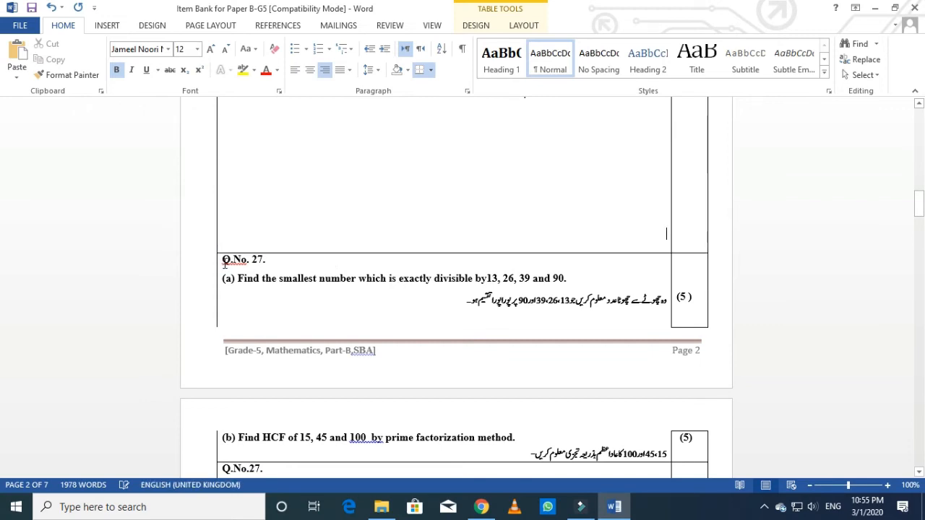
{"action": "left_click", "coordinate": [217, 263]}
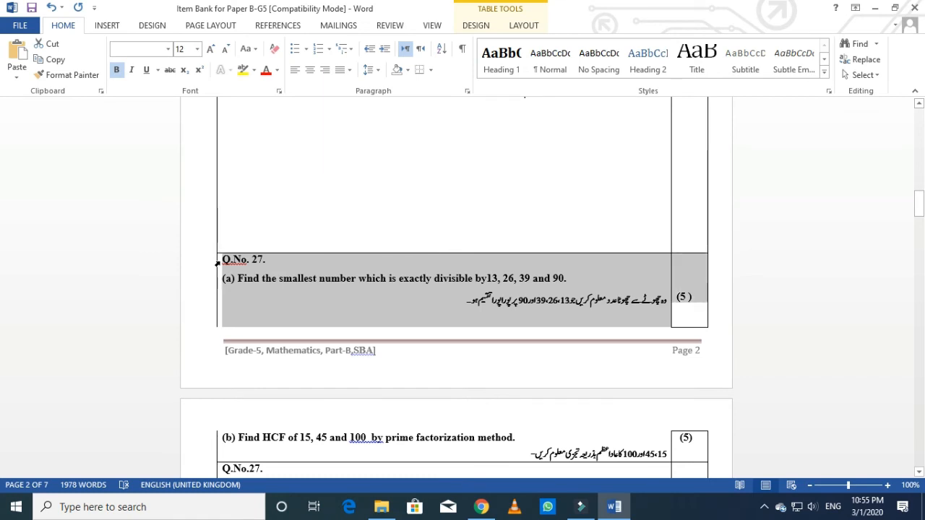
{"action": "key", "text": "shift+Down"}
{"action": "key", "text": "shift+Down"}
{"action": "key", "text": "shift+Down"}
{"action": "key", "text": "shift+Down"}
{"action": "key", "text": "shift+Down"}
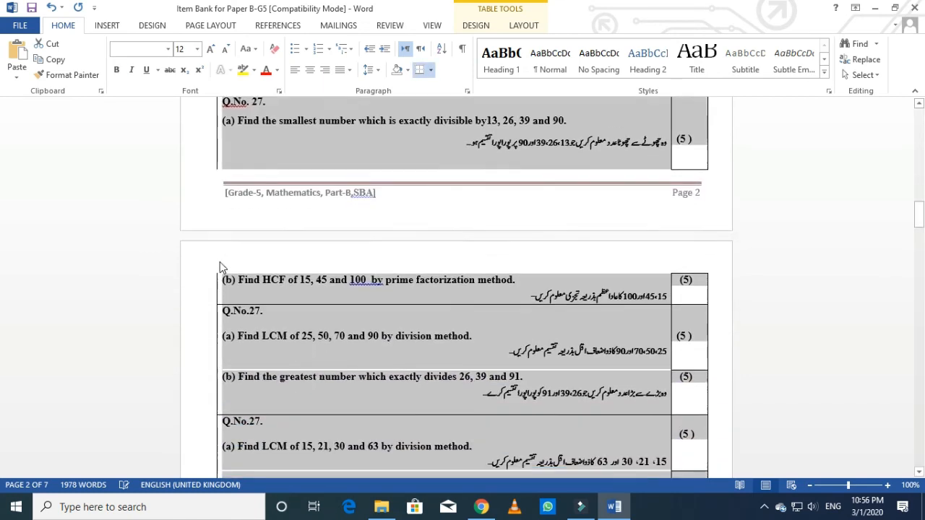
{"action": "key", "text": "shift+Down"}
{"action": "key", "text": "shift+Down"}
{"action": "key", "text": "shift+Down"}
{"action": "key", "text": "shift+Down"}
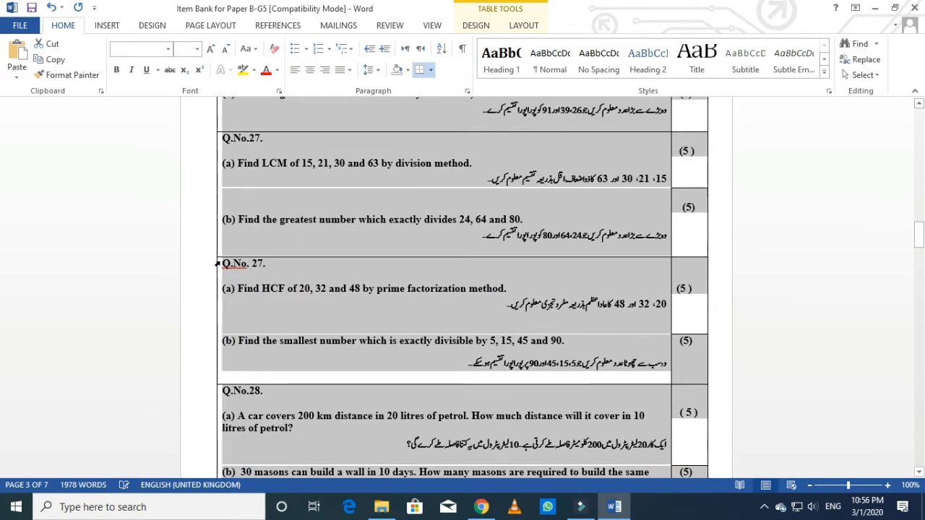
{"action": "key", "text": "shift+Up"}
{"action": "key", "text": "shift+Up"}
{"action": "key", "text": "shift+Down"}
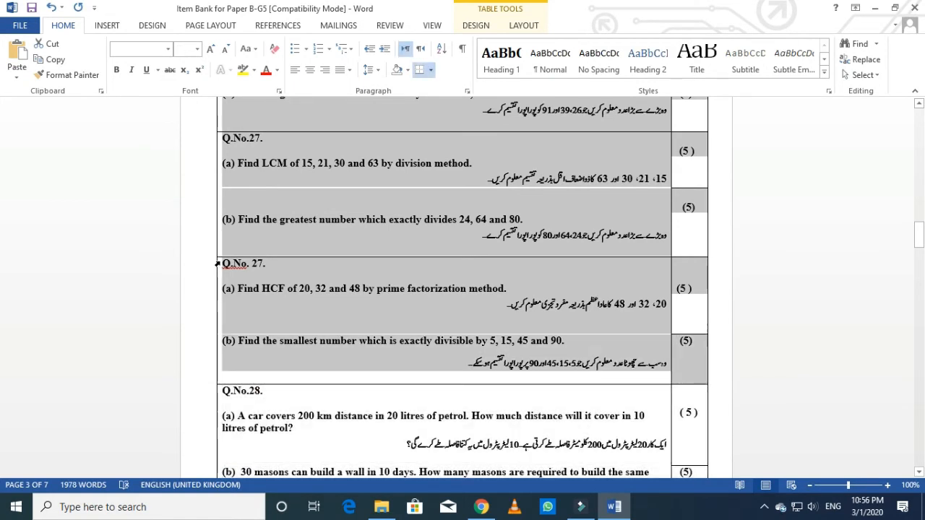
{"action": "key", "text": "shift+F10"}
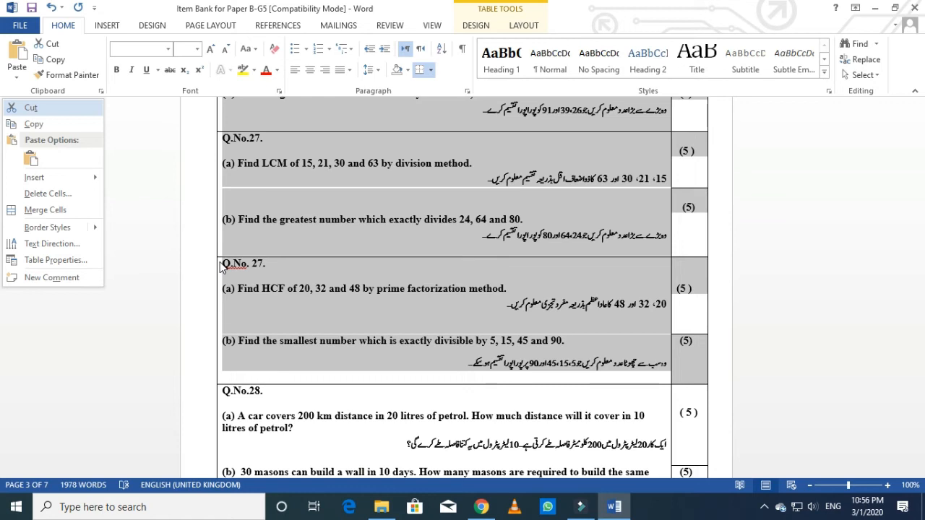
{"action": "key", "text": "d"}
{"action": "key", "text": "r"}
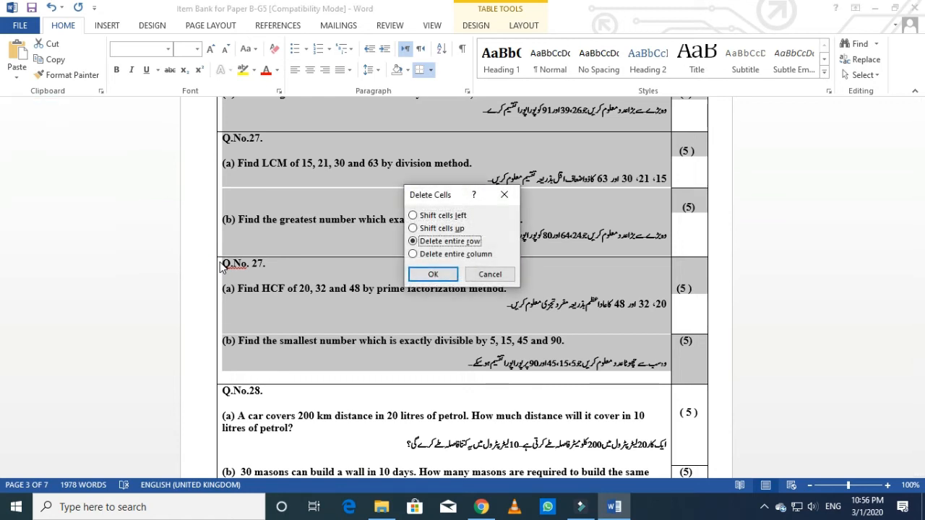
{"action": "key", "text": "Return"}
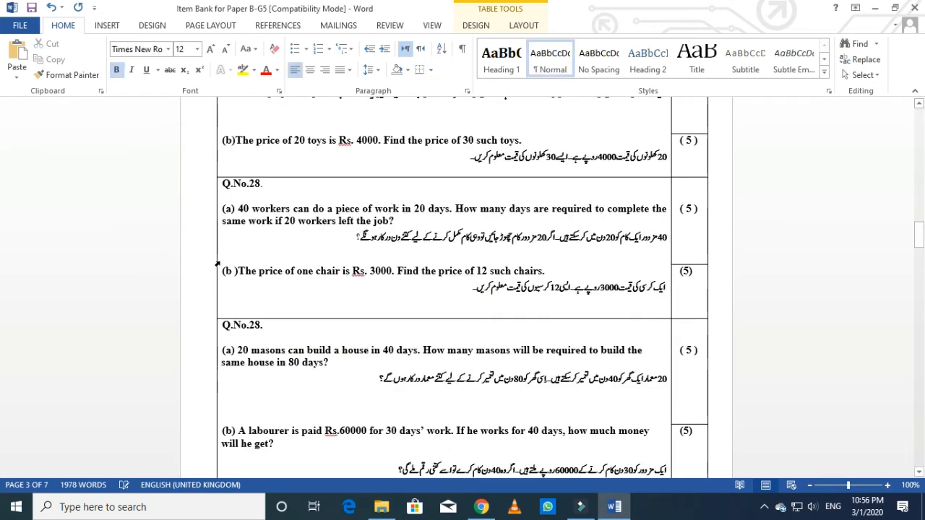
Insert blank answer lines below Q.No.28 part (a), the car covering 200 km on 20 litres of petrol
{"action": "scroll", "coordinate": [289, 326], "scroll_direction": "up", "scroll_amount": 5}
{"action": "scroll", "coordinate": [289, 326], "scroll_direction": "up", "scroll_amount": 9}
{"action": "scroll", "coordinate": [289, 326], "scroll_direction": "up", "scroll_amount": 8}
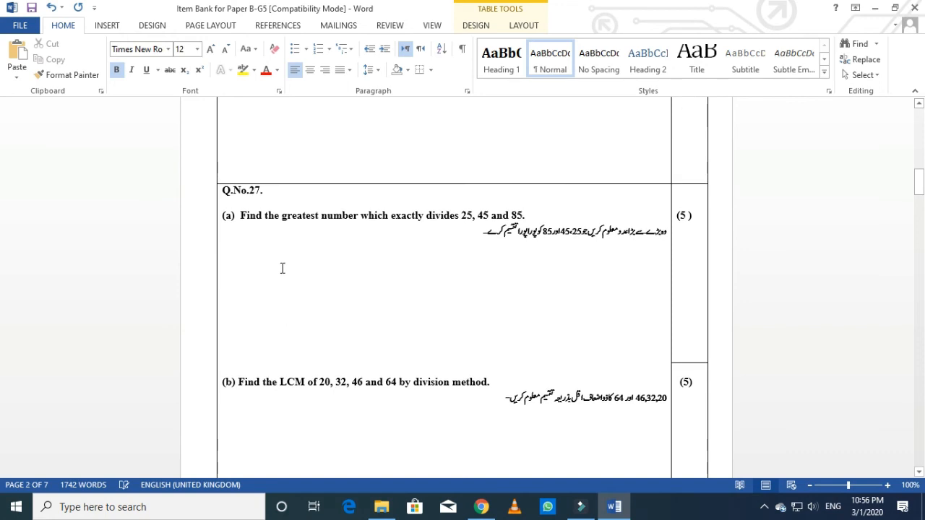
{"action": "scroll", "coordinate": [284, 278], "scroll_direction": "down", "scroll_amount": 6}
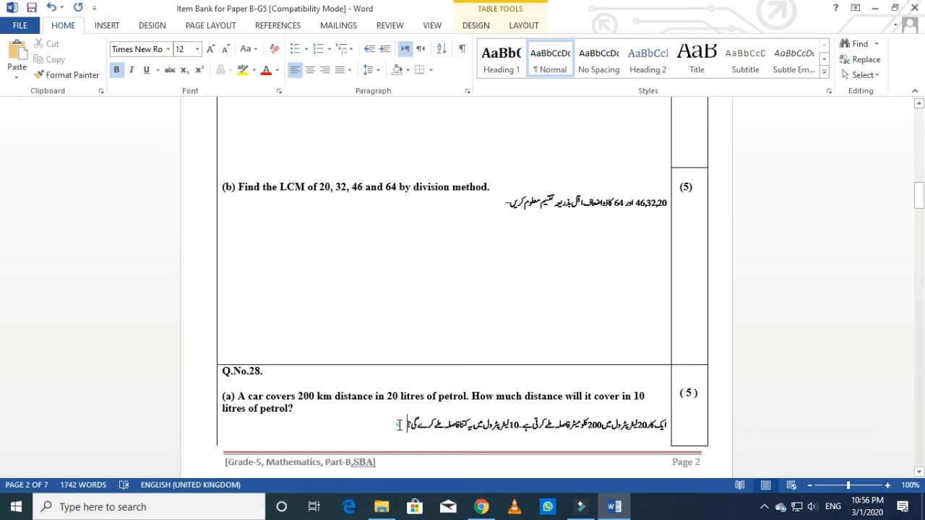
{"action": "key", "text": "Return"}
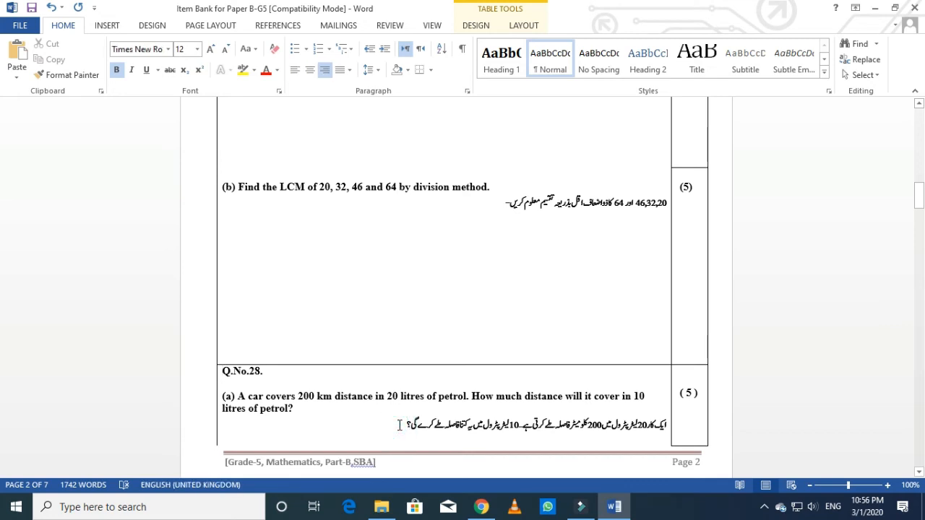
Insert blank answer lines below Q.No.28 part (b), the 30 masons building a wall in 10 days
{"action": "scroll", "coordinate": [456, 289], "scroll_direction": "down", "scroll_amount": 10}
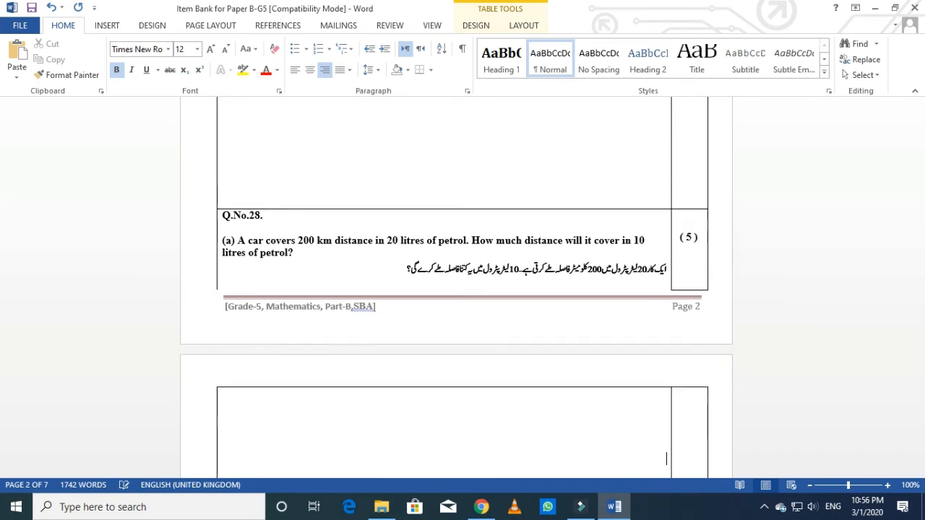
{"action": "left_click", "coordinate": [374, 267]}
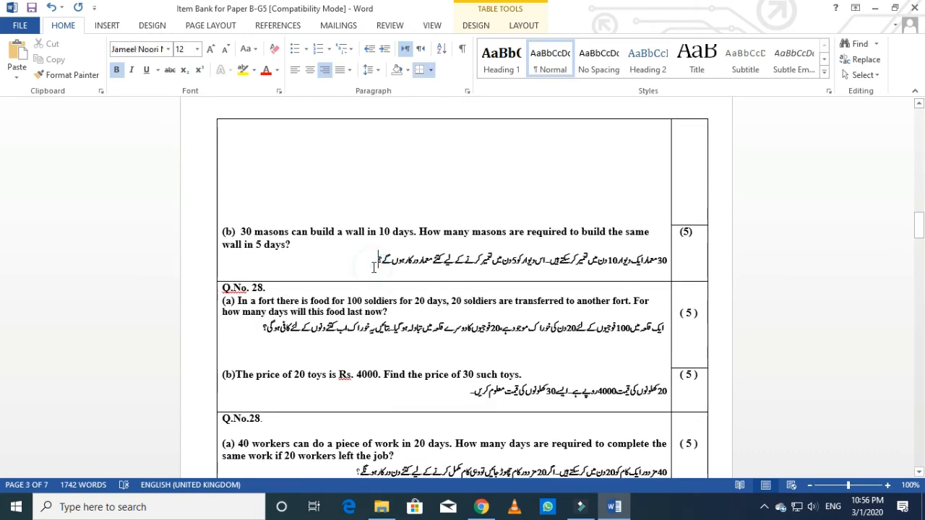
{"action": "key", "text": "Home"}
{"action": "key", "text": "Return"}
{"action": "key", "text": "Return"}
{"action": "key", "text": "Return"}
{"action": "key", "text": "Return"}
{"action": "key", "text": "Return"}
{"action": "key", "text": "Return"}
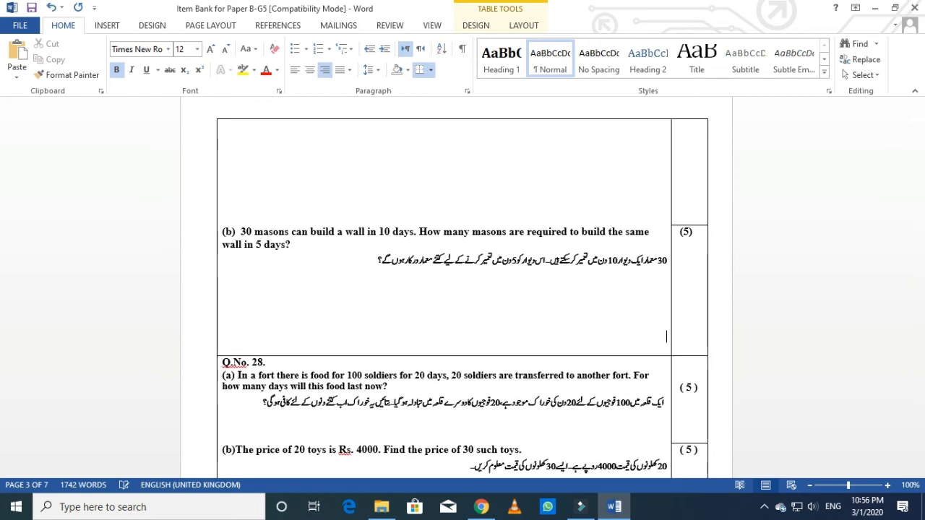
{"action": "key", "text": "Return"}
{"action": "scroll", "coordinate": [251, 207], "scroll_direction": "down", "scroll_amount": 4}
{"action": "key", "text": "Return"}
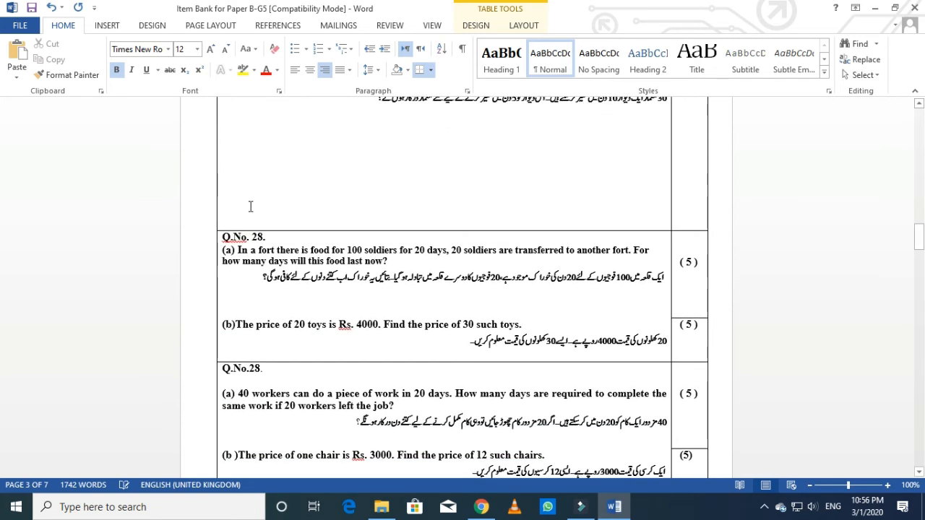
{"action": "left_click", "coordinate": [217, 238]}
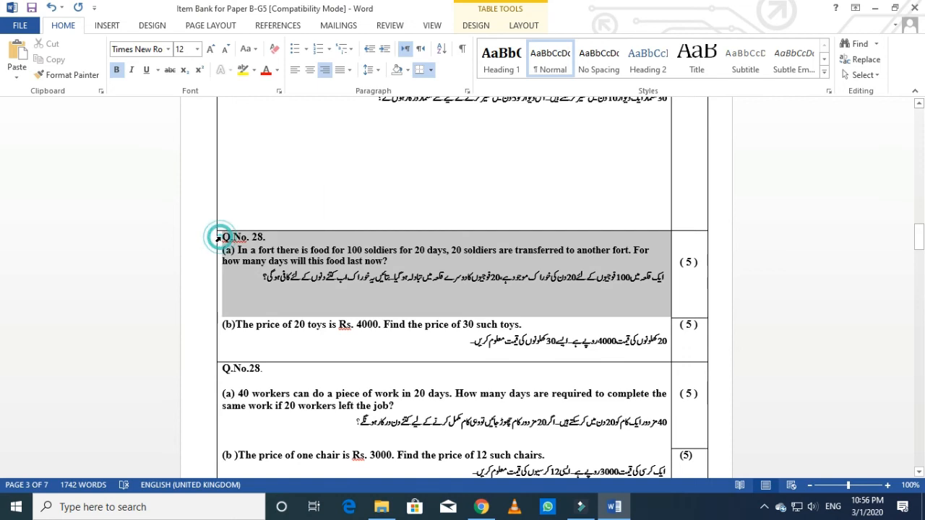
{"action": "key", "text": "shift+Right"}
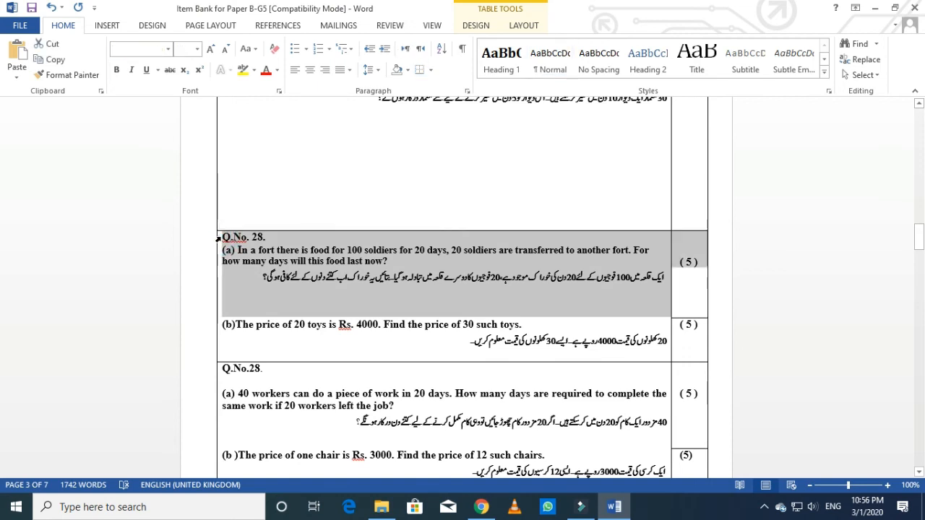
{"action": "key", "text": "shift+Down"}
{"action": "key", "text": "shift+Down"}
{"action": "key", "text": "shift+Down"}
{"action": "key", "text": "shift+Down"}
{"action": "key", "text": "shift+Down"}
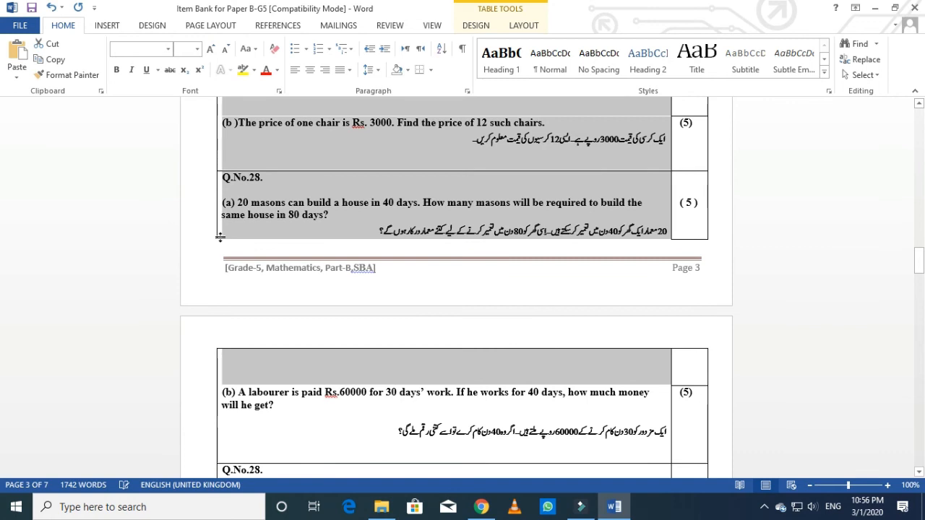
{"action": "key", "text": "shift+Right"}
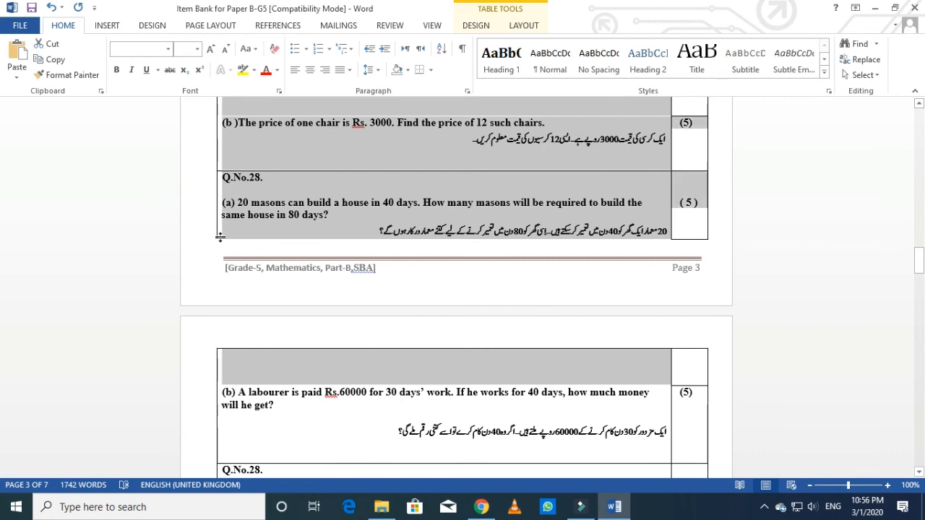
{"action": "key", "text": "shift+Left"}
{"action": "key", "text": "shift+Right"}
{"action": "key", "text": "shift+Left"}
{"action": "key", "text": "shift+Right"}
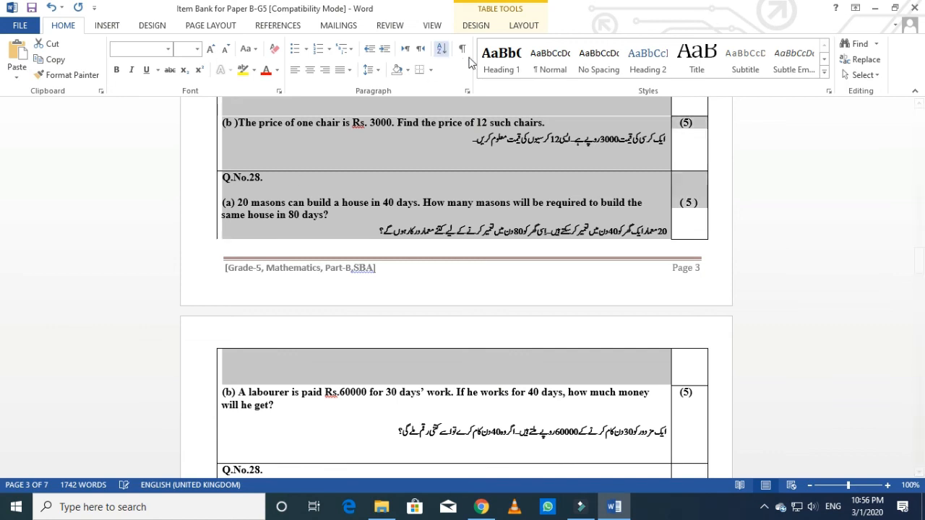
Delete the entire rows of the other Q.No.28 versions, from the fort with 100 soldiers through the bicycle and door price version
{"action": "scroll", "coordinate": [437, 170], "scroll_direction": "down", "scroll_amount": 6}
{"action": "scroll", "coordinate": [410, 249], "scroll_direction": "down", "scroll_amount": 2}
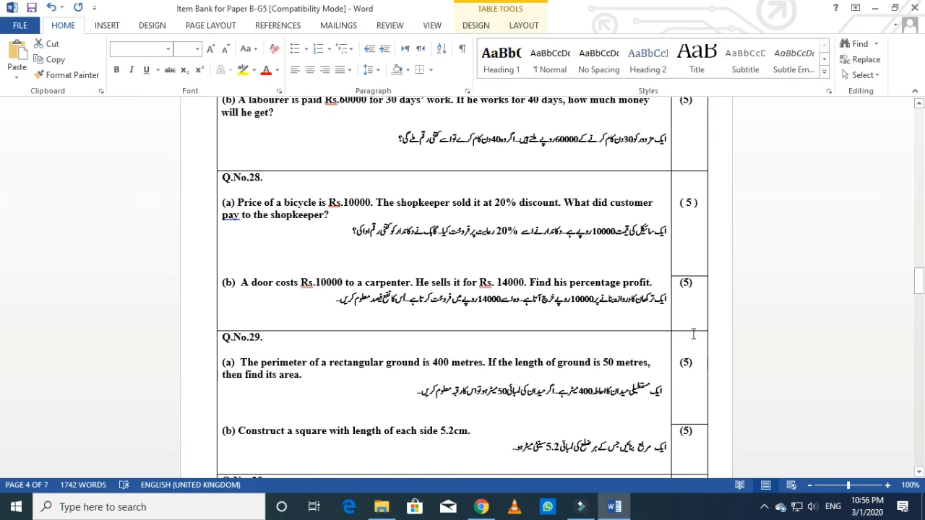
{"action": "left_click_drag", "start_coordinate": [697, 320], "coordinate": [562, 266]}
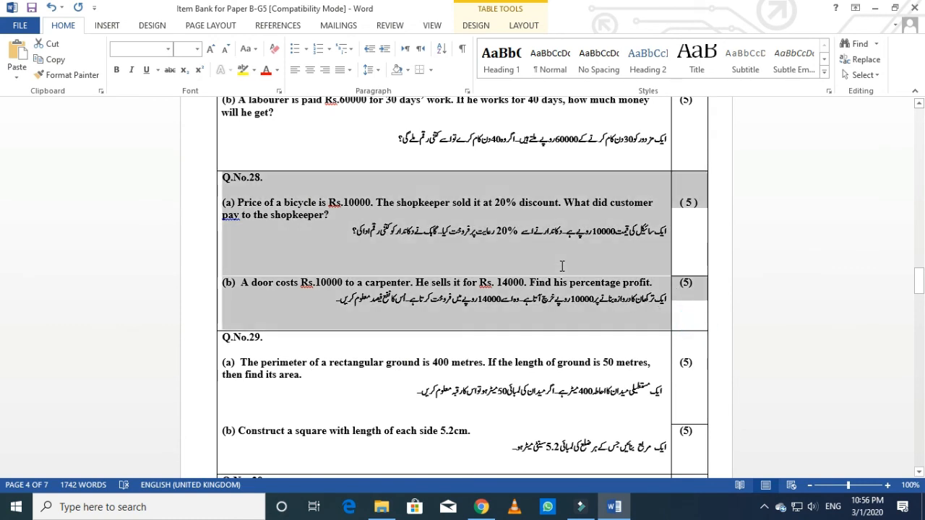
{"action": "left_click_drag", "start_coordinate": [568, 176], "coordinate": [464, 283]}
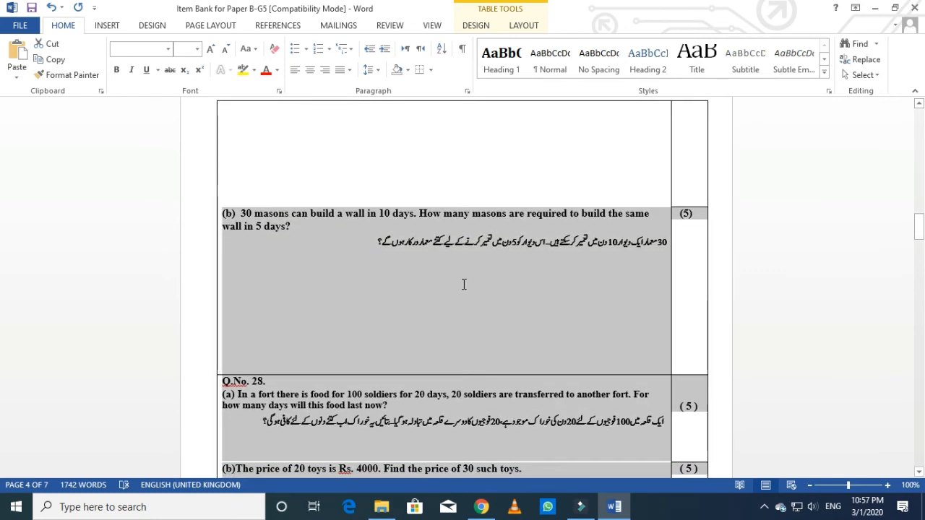
{"action": "left_click_drag", "start_coordinate": [466, 341], "coordinate": [466, 388]}
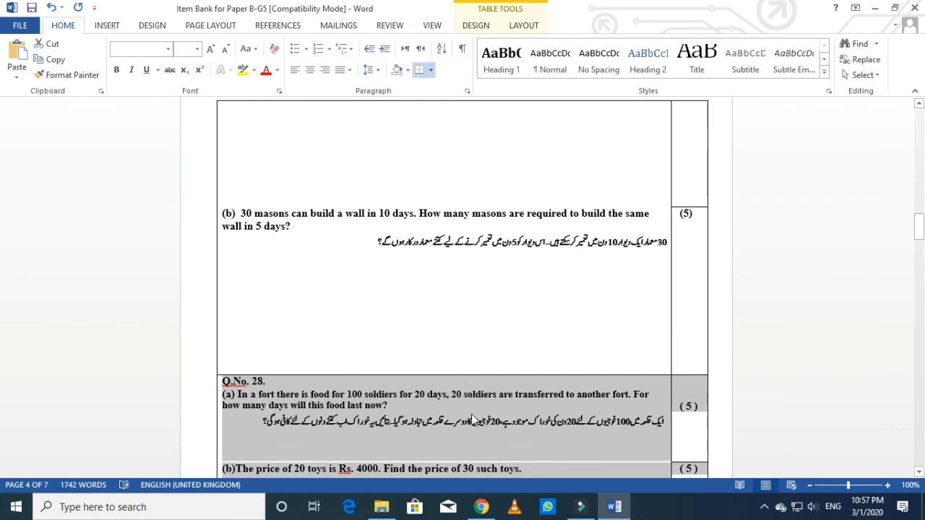
{"action": "right_click", "coordinate": [467, 393]}
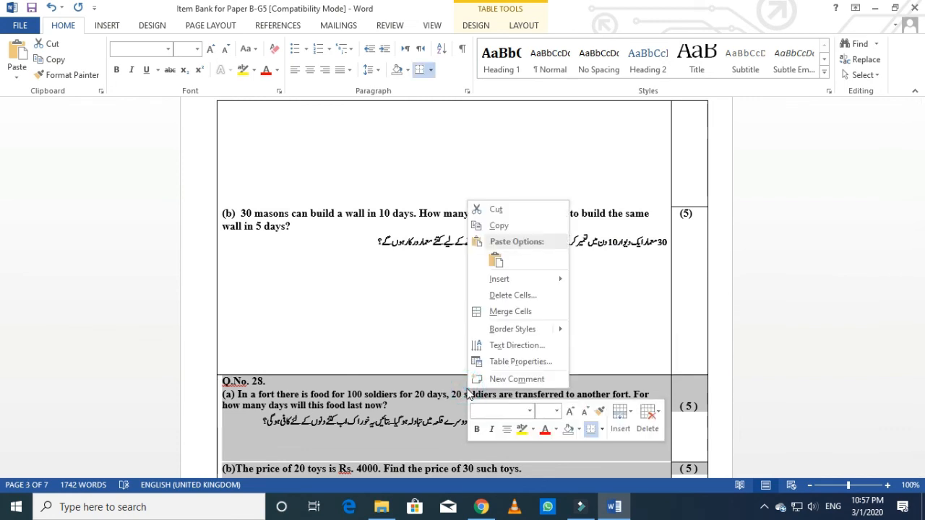
{"action": "key", "text": "d"}
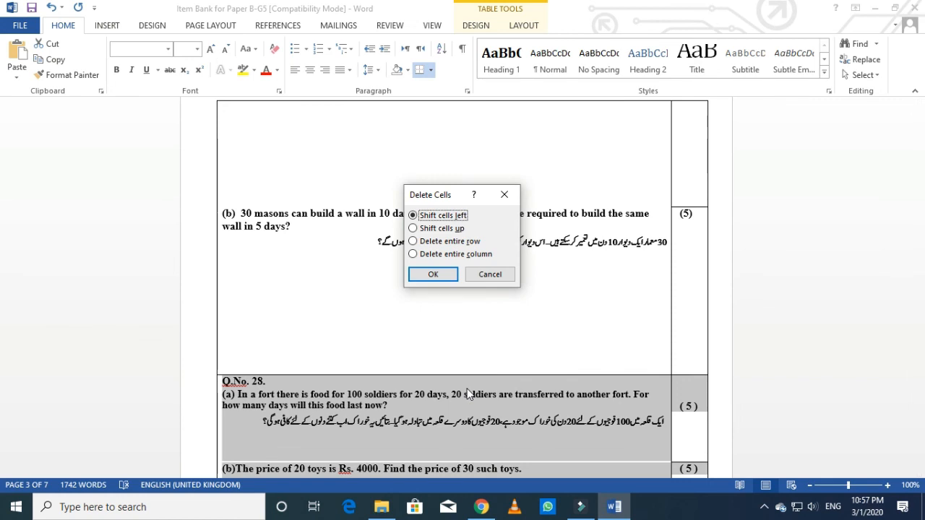
{"action": "key", "text": "r"}
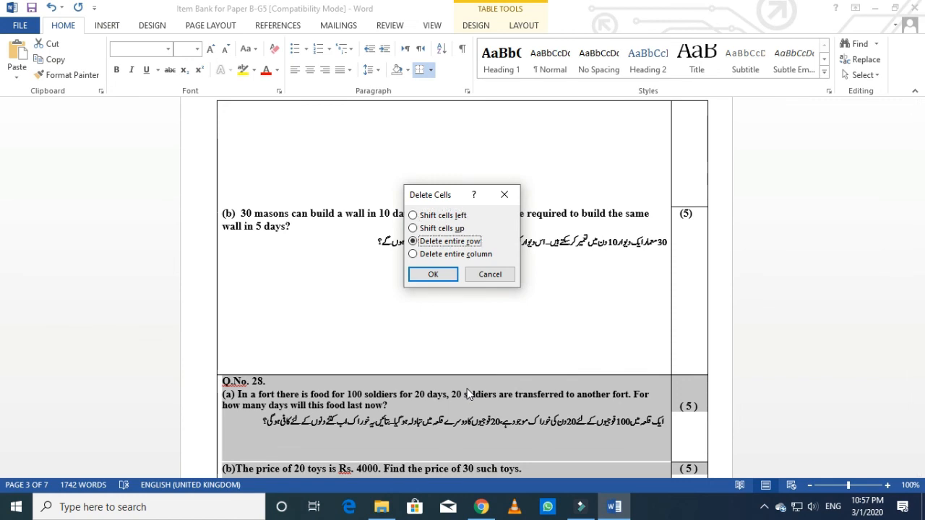
{"action": "key", "text": "Return"}
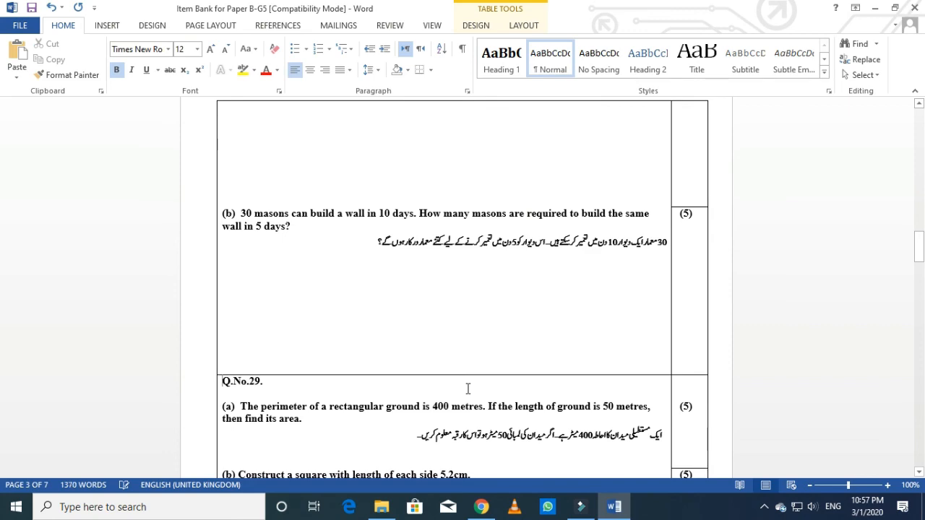
Look through the remaining Q.No.29 and Q.No.30 versions and review the spaced Q.No.28 and earlier questions back to page 1
{"action": "scroll", "coordinate": [448, 386], "scroll_direction": "down", "scroll_amount": 3}
{"action": "scroll", "coordinate": [448, 386], "scroll_direction": "down", "scroll_amount": 15}
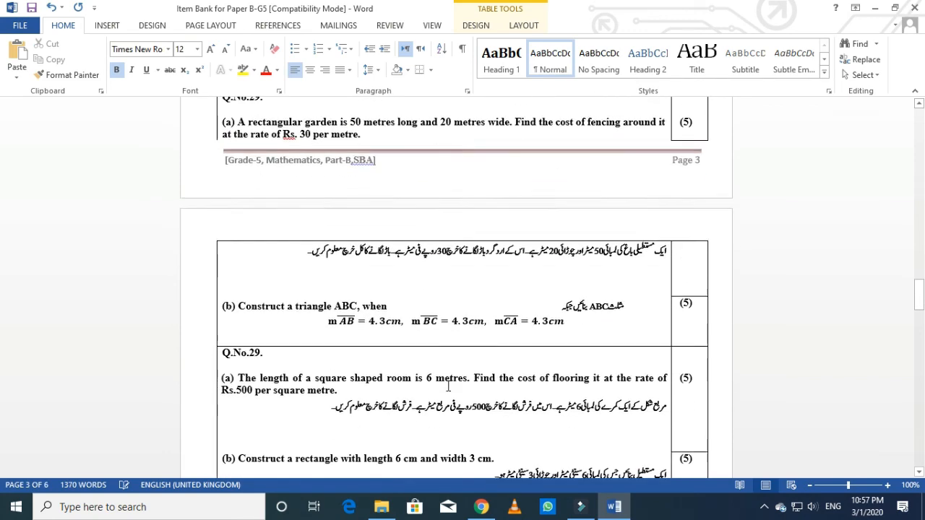
{"action": "scroll", "coordinate": [449, 391], "scroll_direction": "down", "scroll_amount": 6}
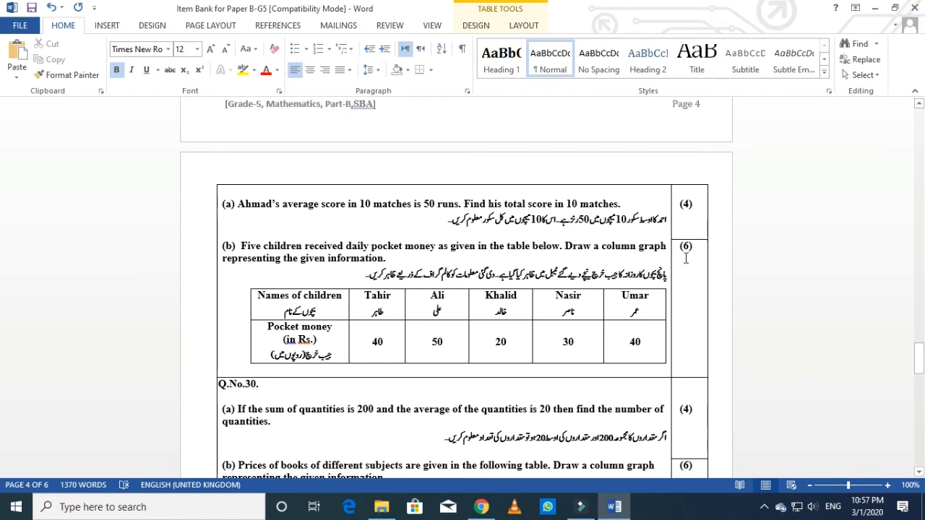
{"action": "left_click", "coordinate": [611, 316]}
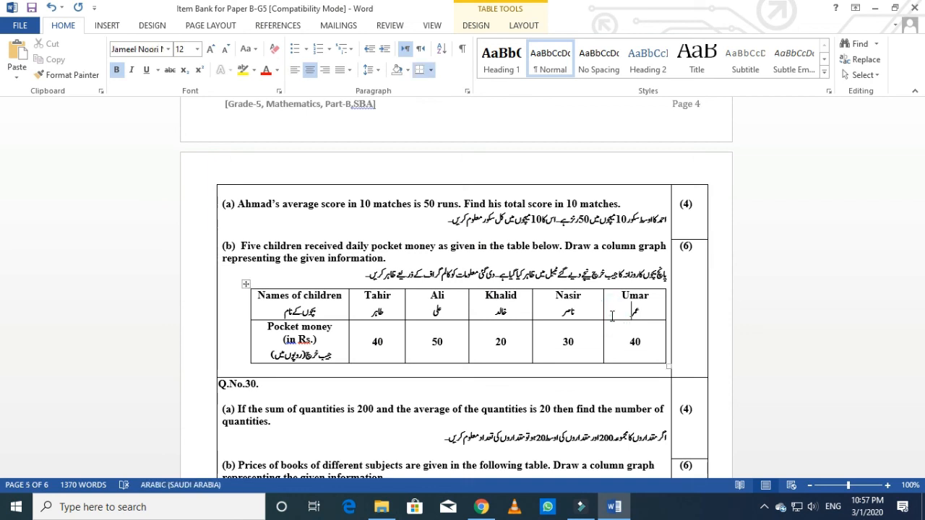
{"action": "scroll", "coordinate": [611, 316], "scroll_direction": "up", "scroll_amount": 15}
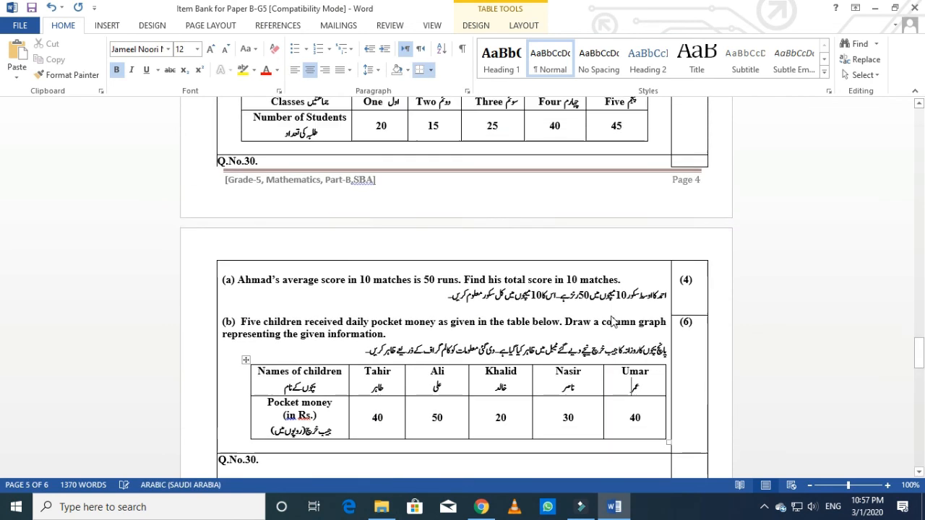
{"action": "scroll", "coordinate": [611, 315], "scroll_direction": "up", "scroll_amount": 15}
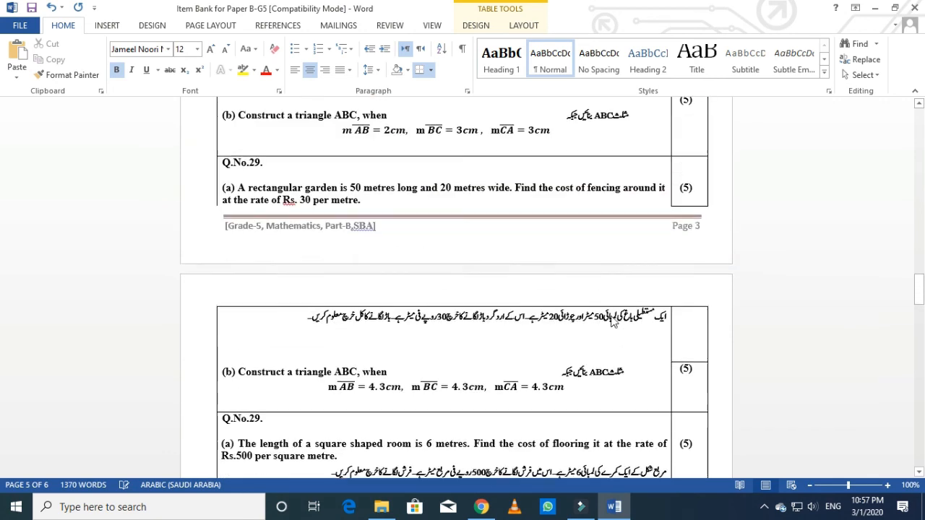
{"action": "scroll", "coordinate": [611, 316], "scroll_direction": "up", "scroll_amount": 15}
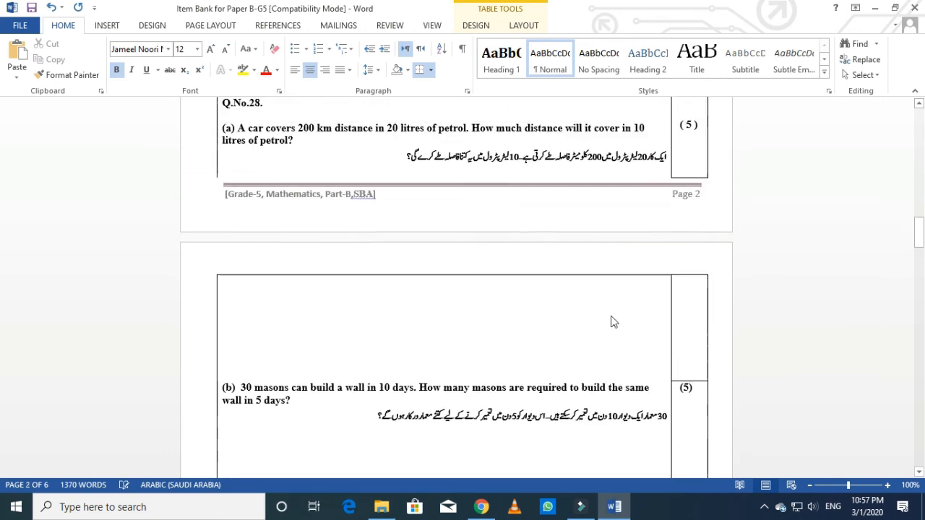
{"action": "scroll", "coordinate": [611, 316], "scroll_direction": "up", "scroll_amount": 15}
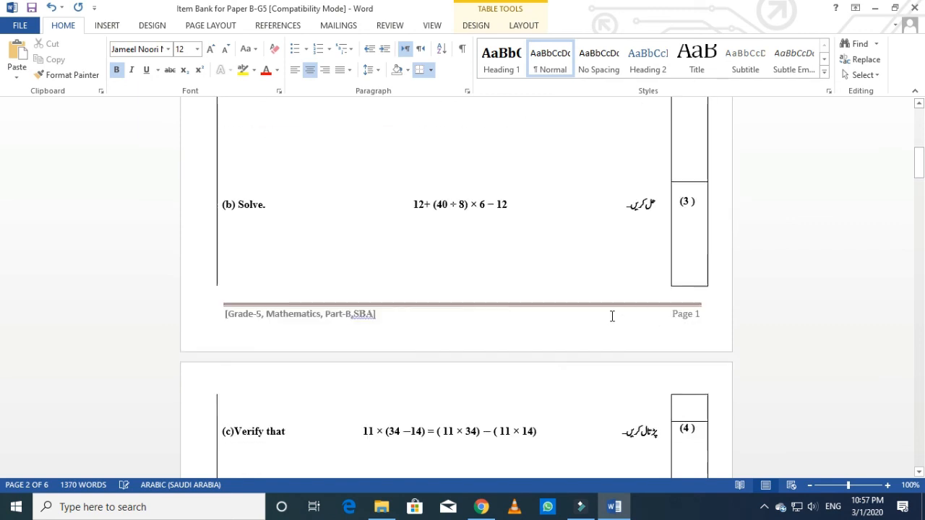